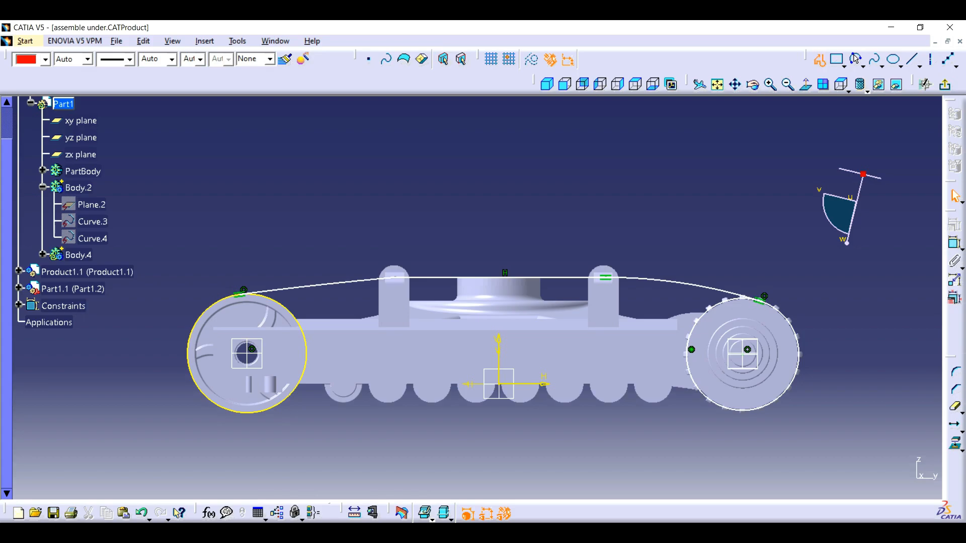
# Draw the lower inner belt line between the undersides of the two wheel circles and make it tangent to the left circle.
pyautogui.click(249, 413)
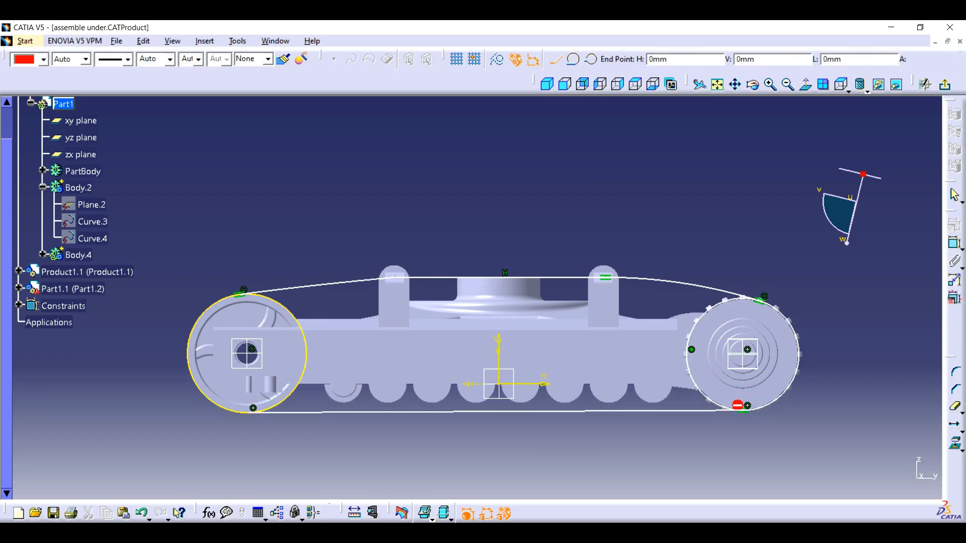
pyautogui.click(742, 411)
pyautogui.keyDown('ctrl'); pyautogui.click(289, 396); pyautogui.keyUp('ctrl')
pyautogui.click(954, 298)
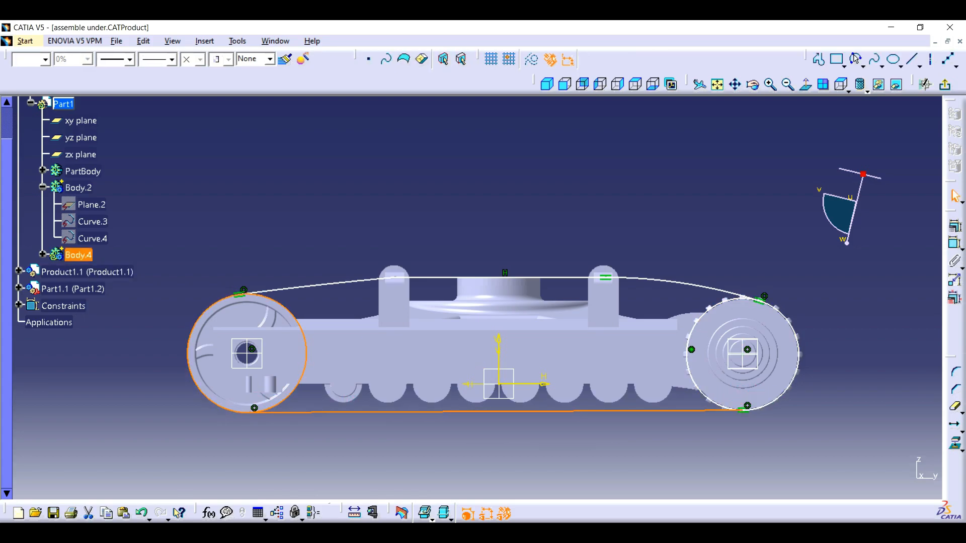
pyautogui.press('Return')
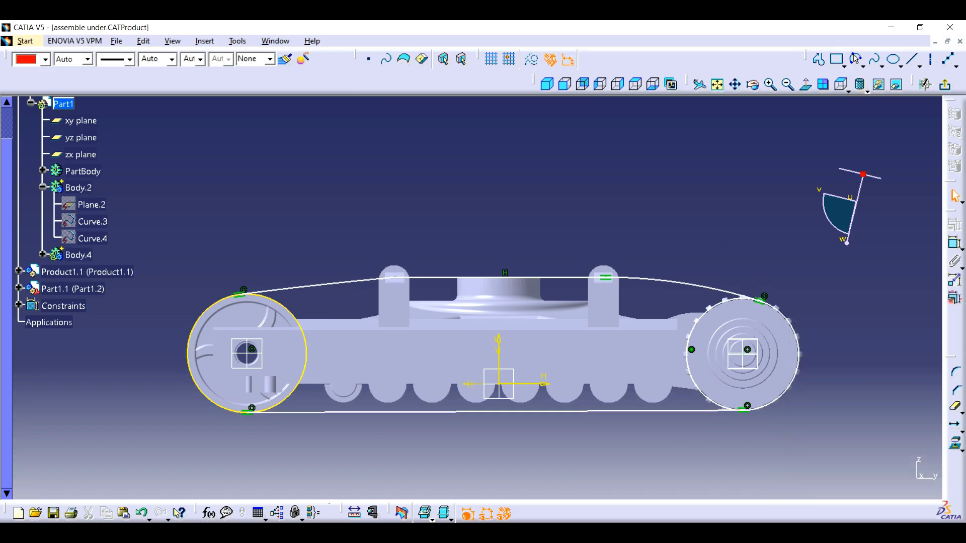
# Trim the inward-facing arcs of both wheel circles from the inner belt profile and check its closure with Sketch Analysis.
pyautogui.click(687, 348)
pyautogui.click(306, 353)
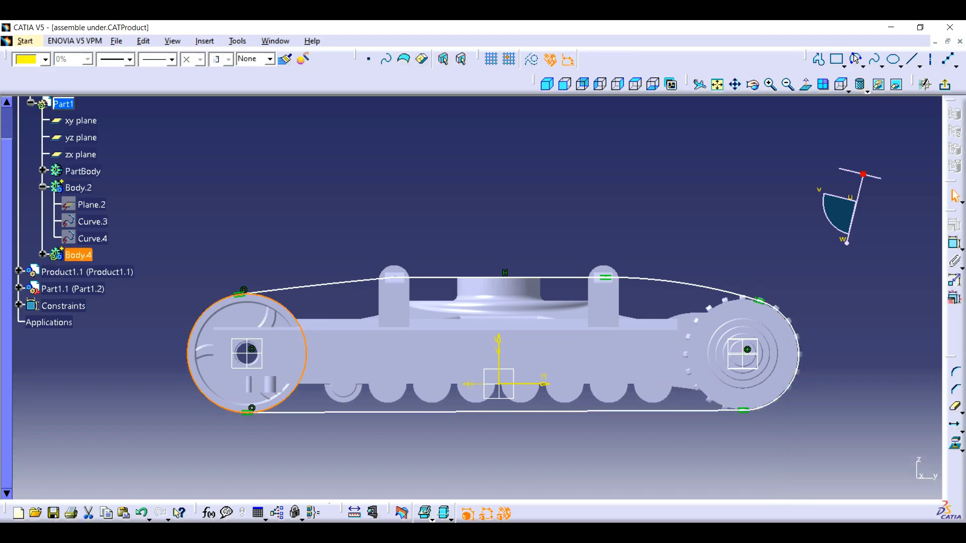
pyautogui.click(955, 407)
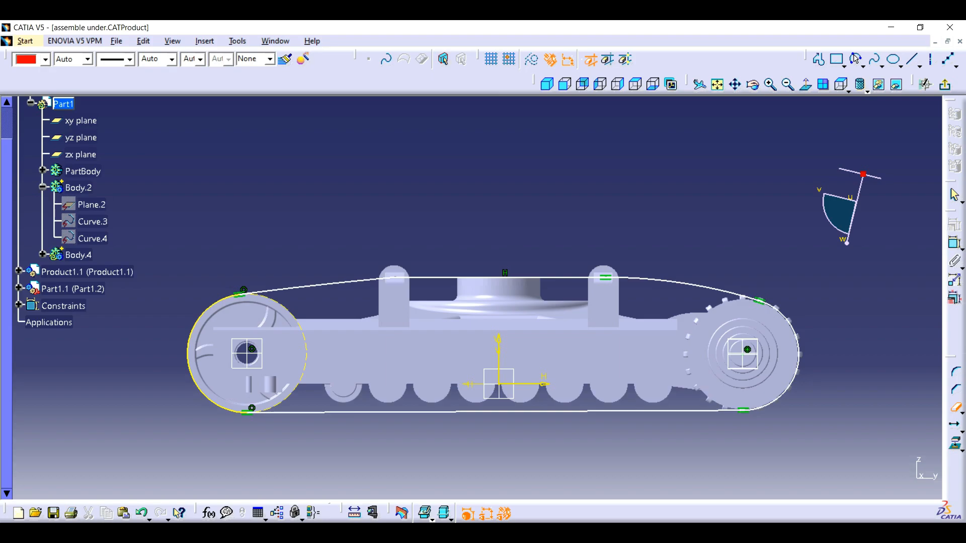
pyautogui.click(237, 41)
pyautogui.click(268, 230)
pyautogui.click(330, 112)
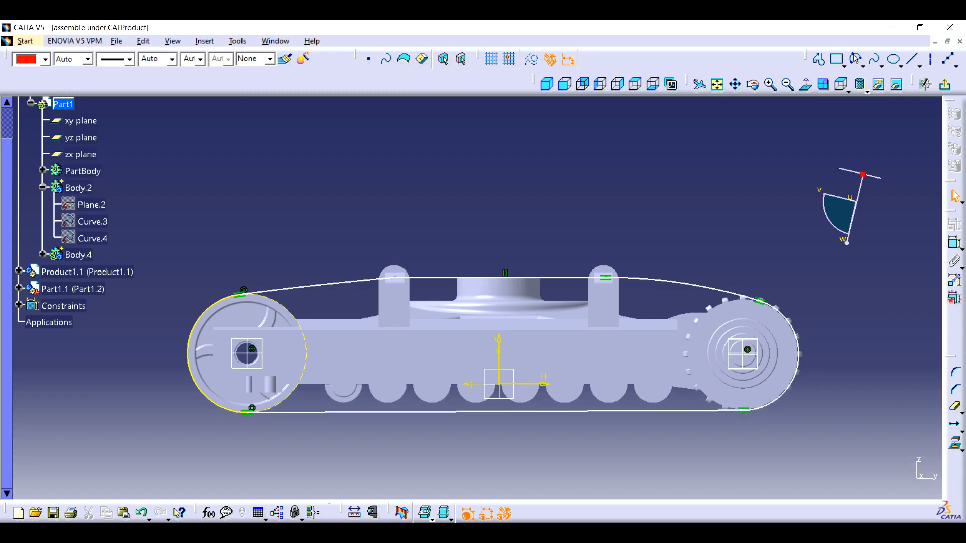
# Draw a slightly larger concentric circle around each end wheel for the belt's outer contour.
pyautogui.click(861, 65)
pyautogui.click(874, 100)
pyautogui.click(747, 349)
pyautogui.click(794, 307)
pyautogui.click(247, 353)
pyautogui.click(242, 289)
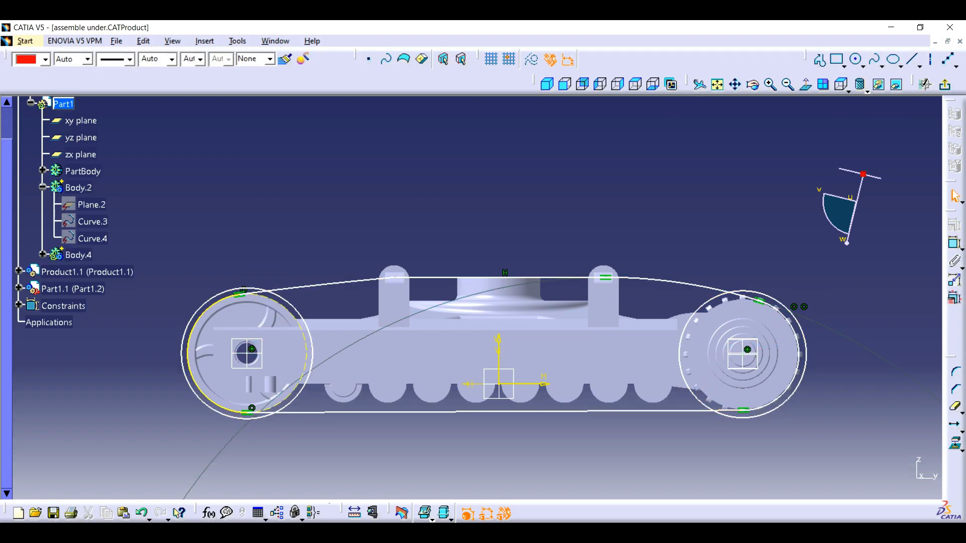
# Draw a horizontal outer belt line between the tops of the two upper supports.
pyautogui.click(819, 60)
pyautogui.click(394, 268)
pyautogui.click(605, 267)
pyautogui.press('Escape')
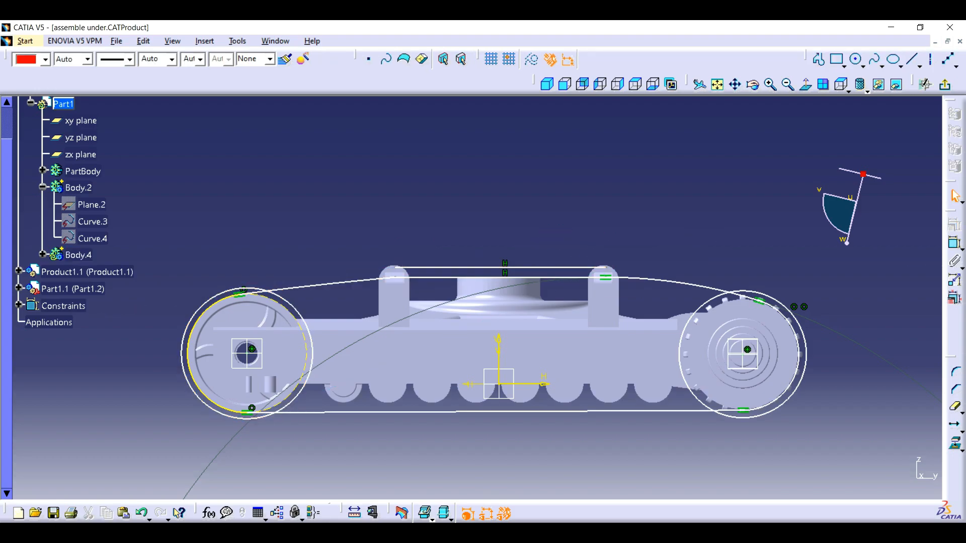
# Draw arcs connecting each end of the upper outer line to the outer circle around the neighbouring wheel.
pyautogui.click(881, 65)
pyautogui.click(876, 172)
pyautogui.click(761, 299)
pyautogui.click(606, 268)
pyautogui.click(743, 286)
pyautogui.click(874, 59)
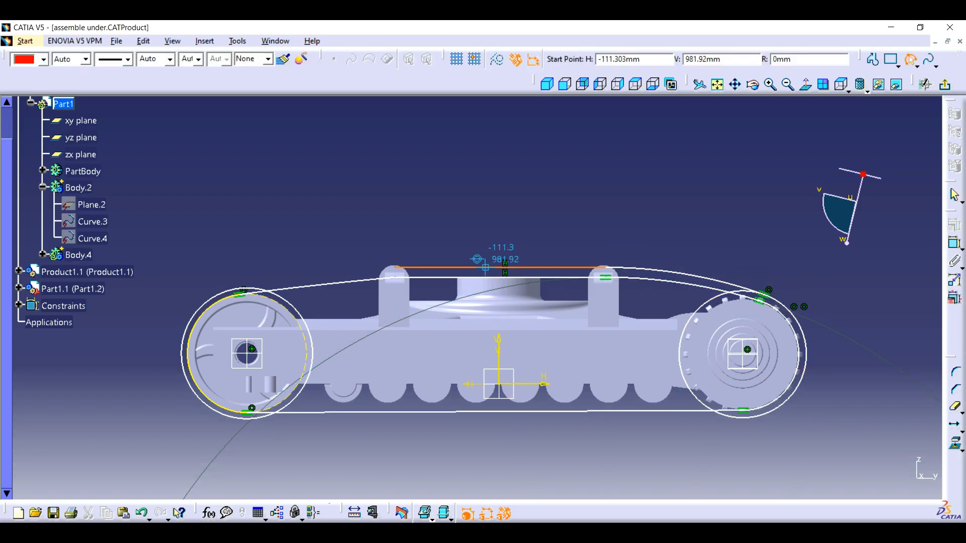
pyautogui.click(394, 267)
pyautogui.click(244, 284)
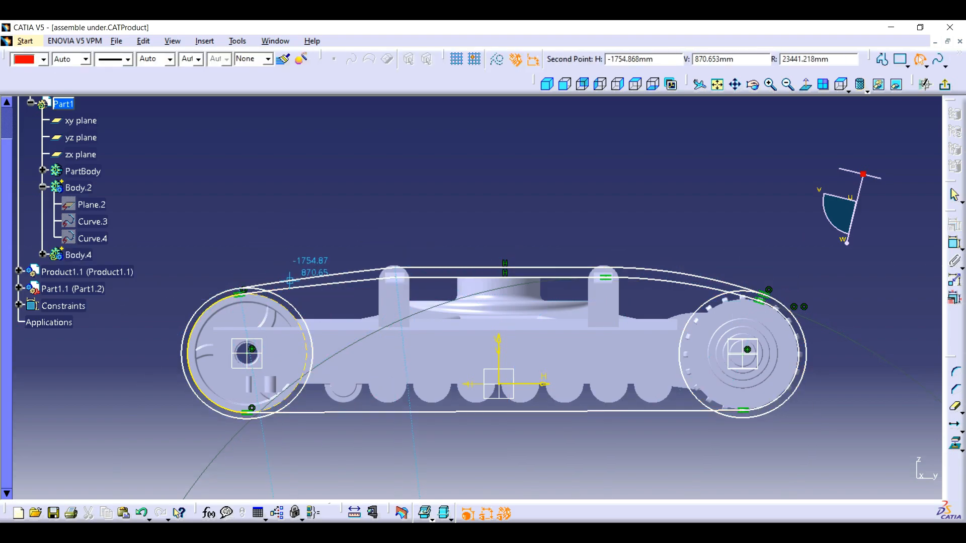
pyautogui.click(307, 278)
# Apply a tangency constraint between the left upper outer arc and the outer circle of the left wheel.
pyautogui.keyDown('ctrl'); pyautogui.click(285, 300); pyautogui.keyUp('ctrl')
pyautogui.click(954, 224)
pyautogui.click(873, 388)
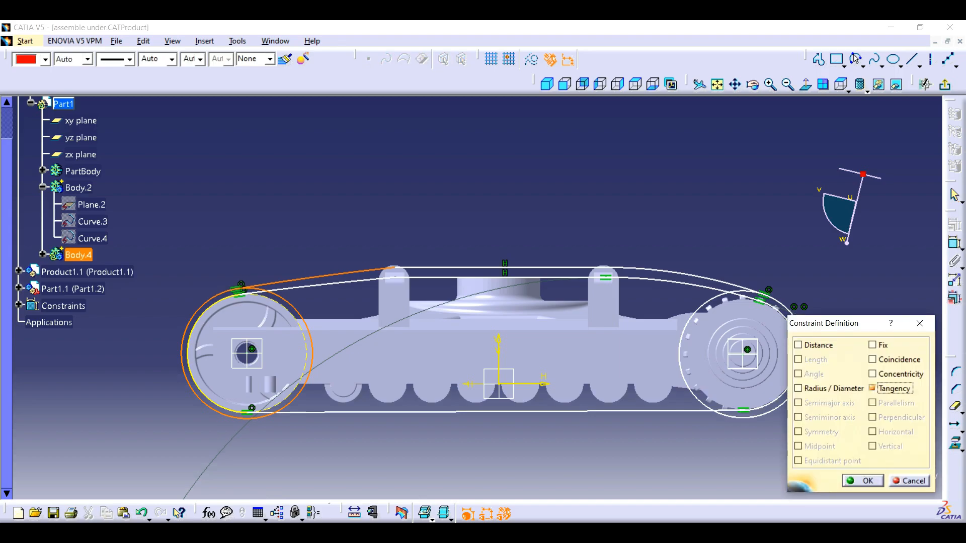
pyautogui.click(862, 481)
# Make the left outer arc tangent to the upper outer line and reposition that line's ends.
pyautogui.click(332, 274)
pyautogui.keyDown('ctrl'); pyautogui.click(442, 267); pyautogui.keyUp('ctrl')
pyautogui.click(954, 225)
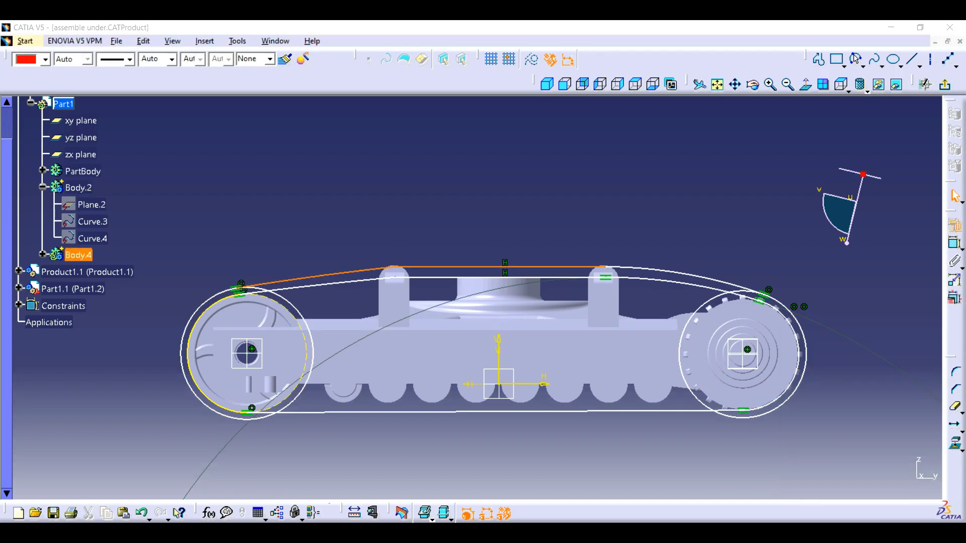
pyautogui.click(873, 389)
pyautogui.click(863, 480)
pyautogui.click(593, 227)
pyautogui.moveTo(603, 267); pyautogui.dragTo(394, 269)
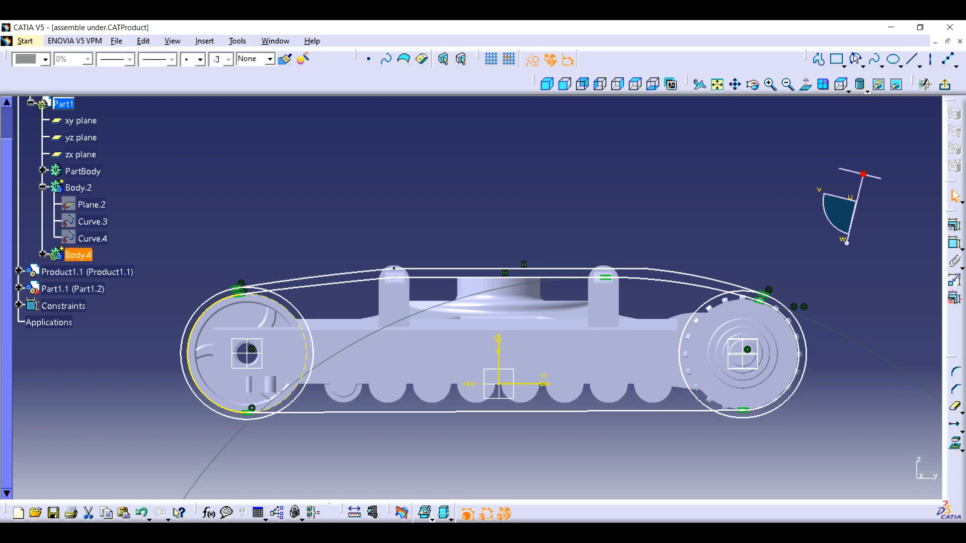
# Draw the lower outer belt line between the two outer circles and make its left endpoint coincident with the left circle.
pyautogui.click(819, 60)
pyautogui.click(246, 420)
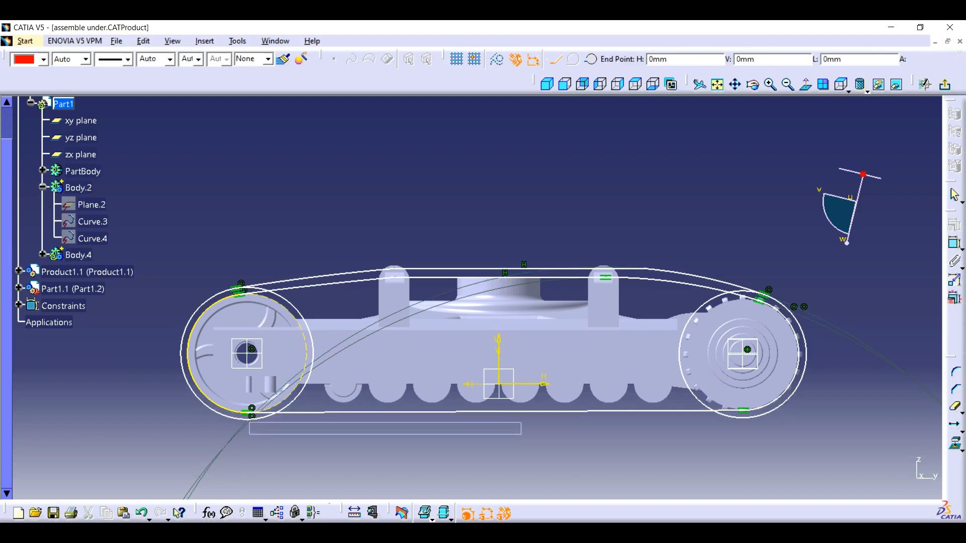
pyautogui.doubleClick(744, 412)
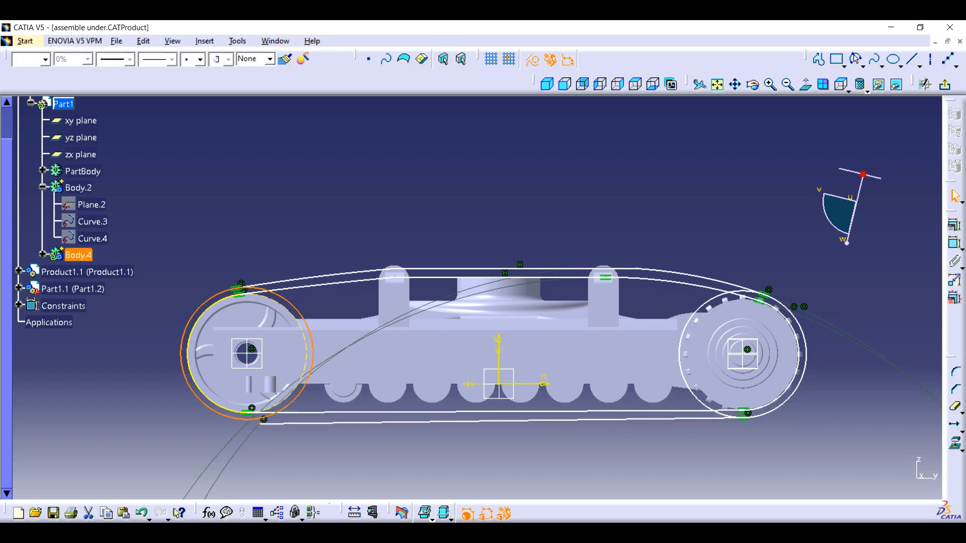
pyautogui.click(954, 224)
pyautogui.click(873, 359)
pyautogui.click(863, 481)
# Apply a tangency constraint between the lower outer belt line and the outer circle of the left wheel.
pyautogui.click(654, 419)
pyautogui.keyDown('ctrl'); pyautogui.click(319, 353); pyautogui.keyUp('ctrl')
pyautogui.click(954, 225)
pyautogui.click(872, 386)
pyautogui.click(863, 480)
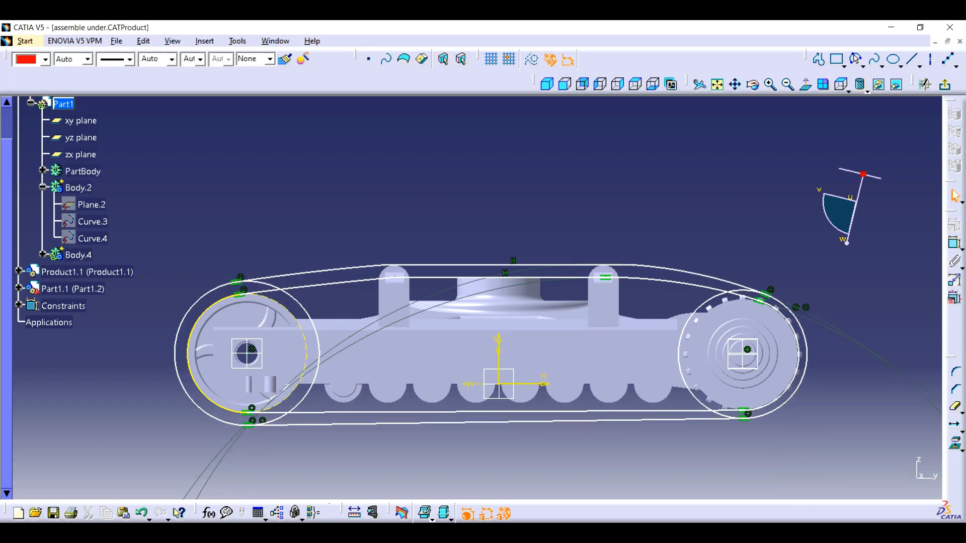
# Trim the inward-facing arcs of the outer circles and check the closure of the belt profiles with Sketch Analysis.
pyautogui.click(679, 347)
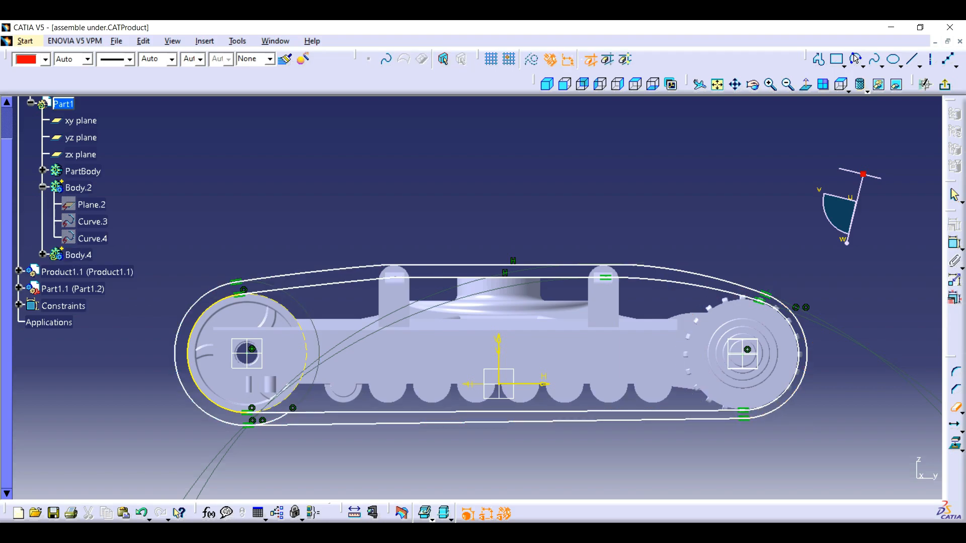
pyautogui.click(204, 41)
pyautogui.click(262, 229)
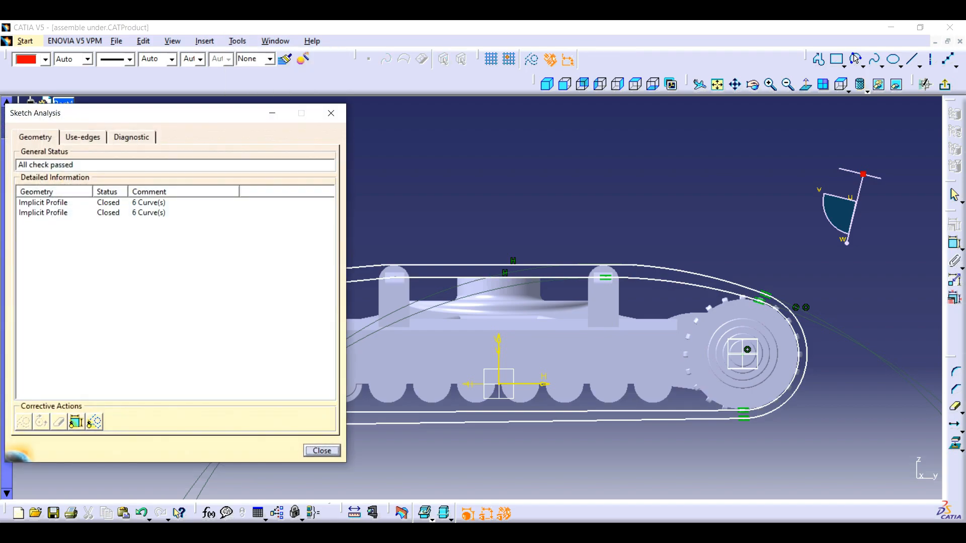
pyautogui.click(322, 450)
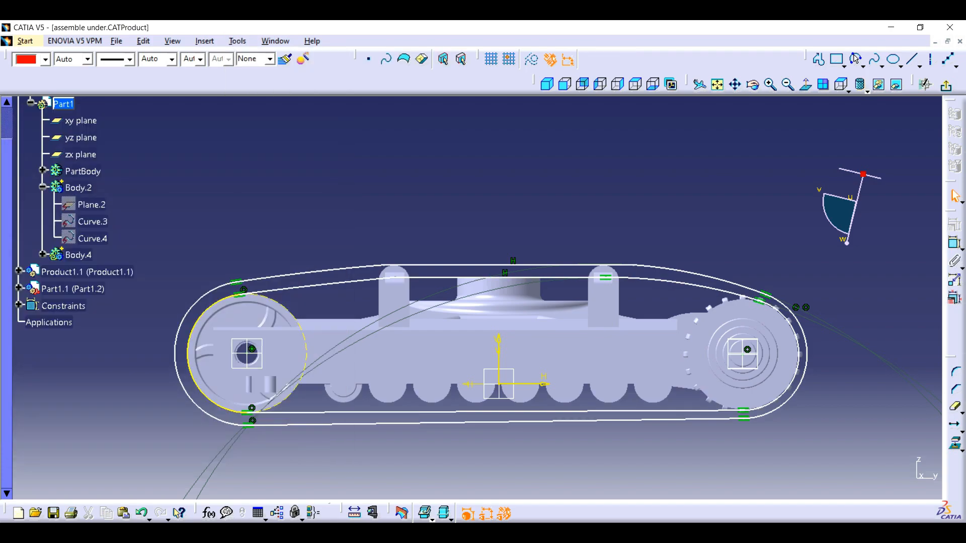
# Exit the sketch and pad the belt profile with a length of 429.018 mm and mirrored extent.
pyautogui.click(945, 85)
pyautogui.click(789, 59)
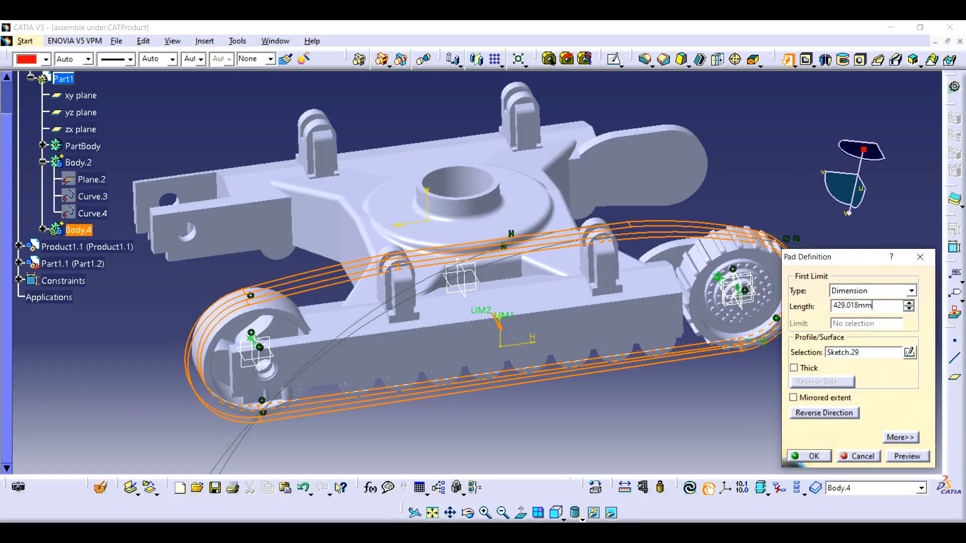
pyautogui.press('Return')
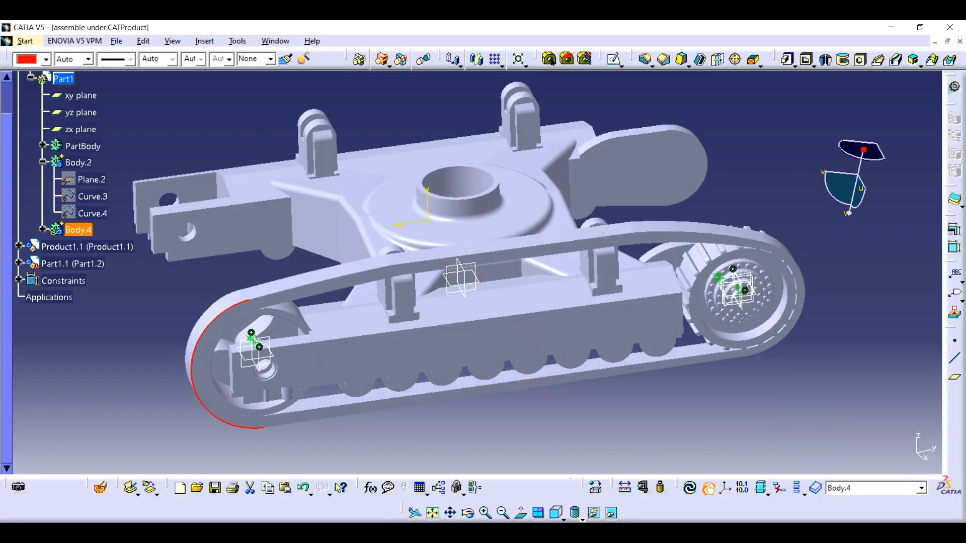
pyautogui.doubleClick(192, 352)
pyautogui.click(793, 397)
pyautogui.click(809, 456)
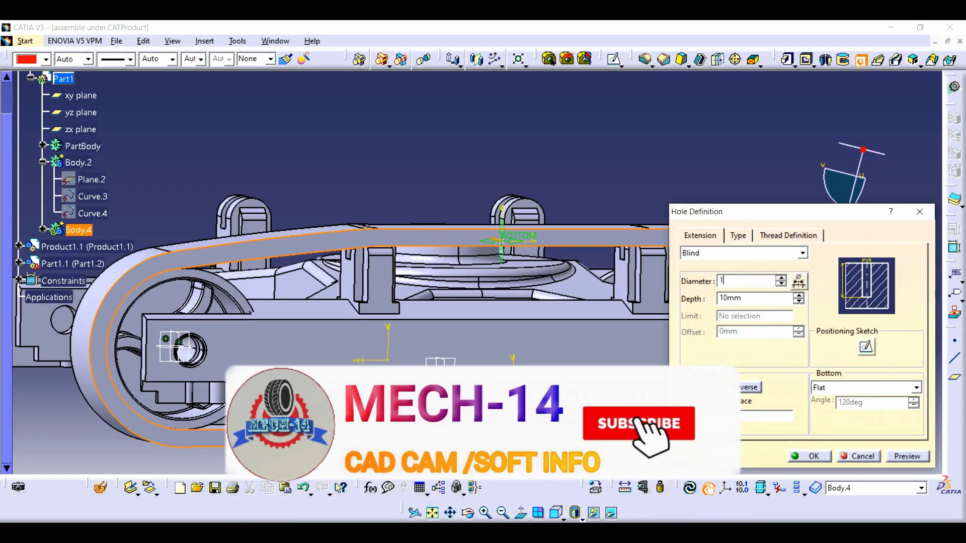
# Cut two blind flat-bottomed holes, 180 mm in diameter and 80 mm deep, into the side face of the upper belt run.
pyautogui.write('180mm')
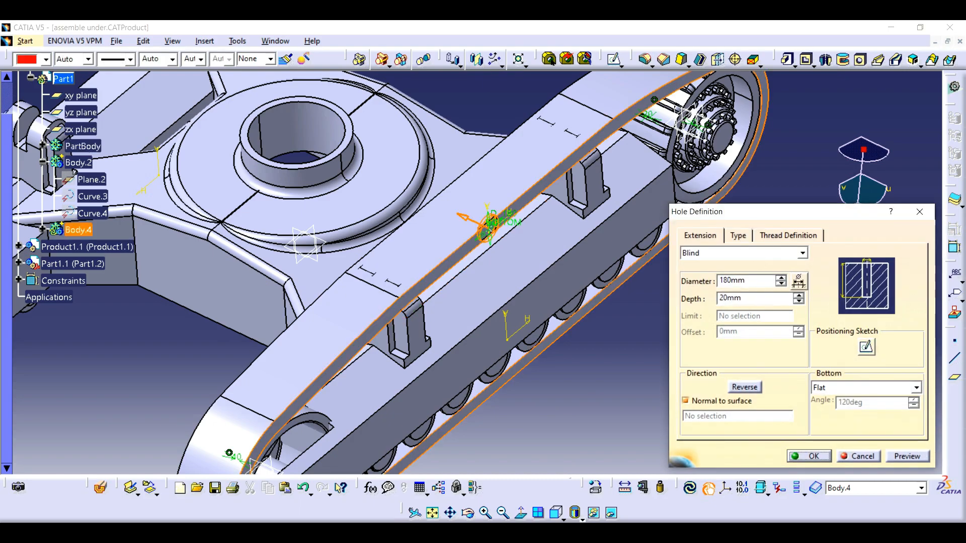
pyautogui.press('Return')
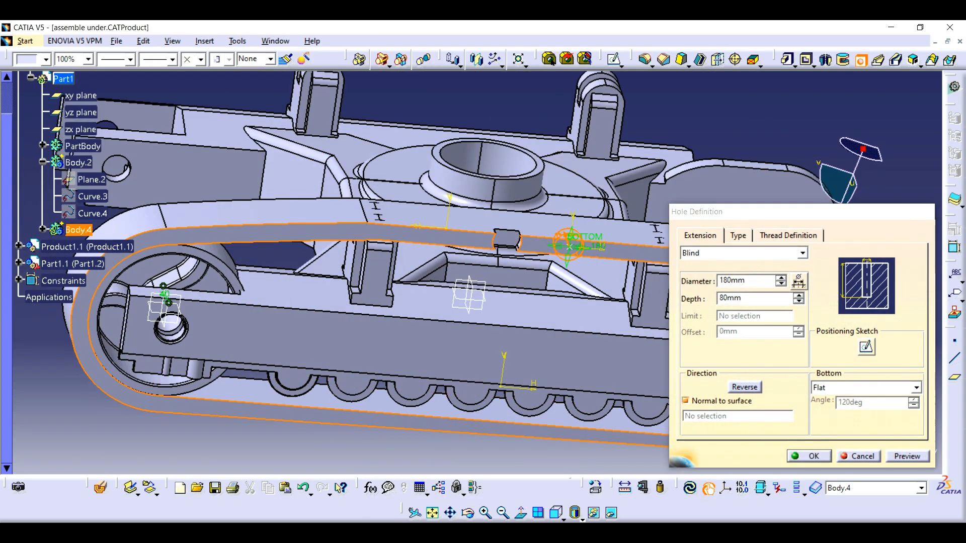
pyautogui.press('Return')
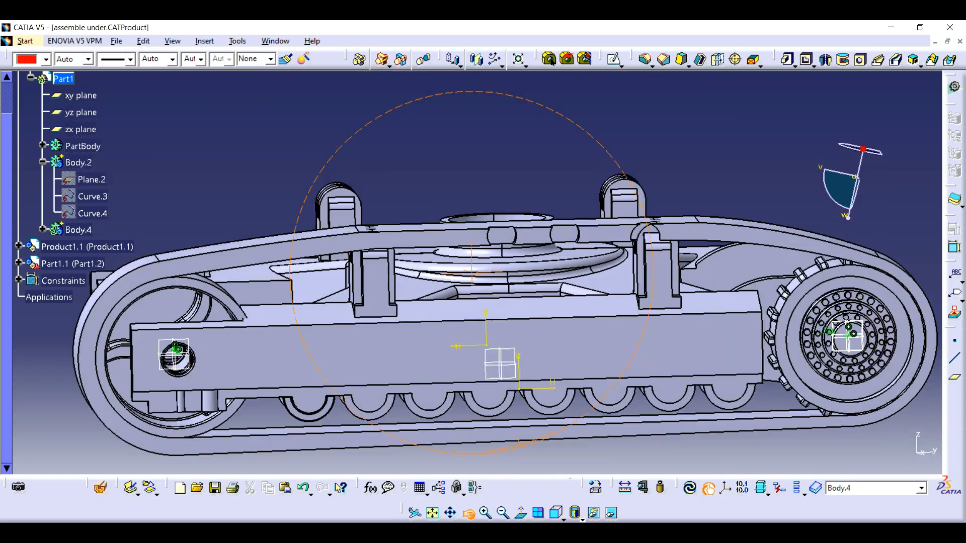
# Add more blind holes of 180 mm diameter and 80 mm depth along the belt's side face.
pyautogui.moveTo(518, 443); pyautogui.dragTo(521, 440, button='middle')
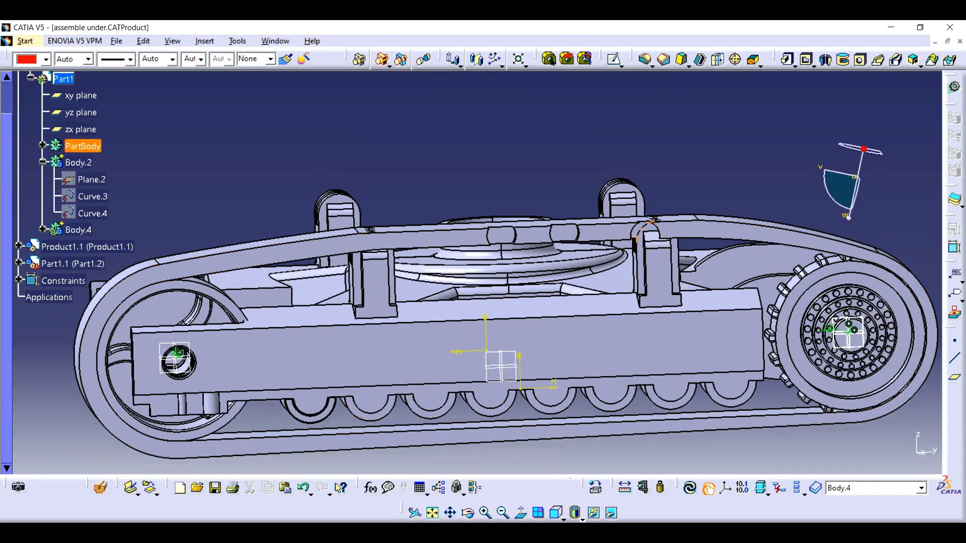
pyautogui.click(564, 233)
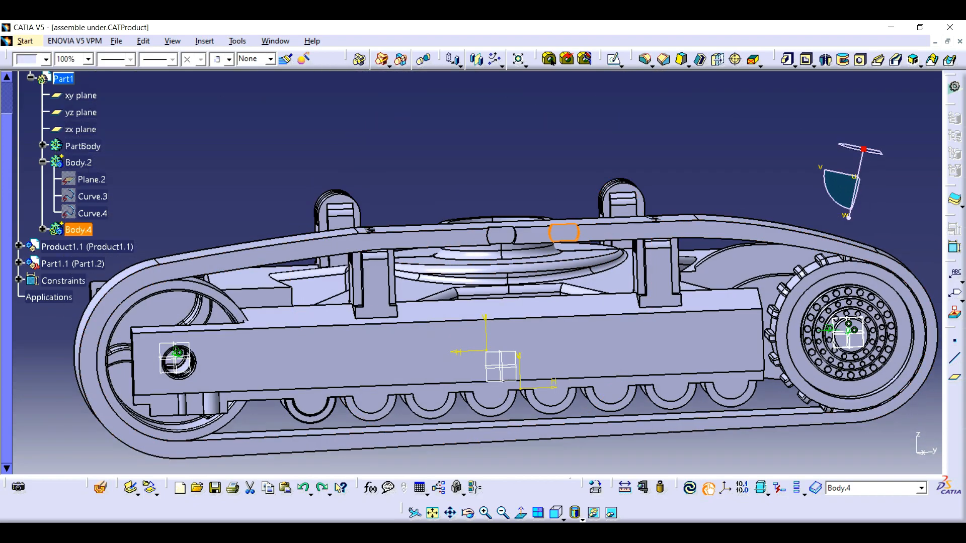
pyautogui.click(860, 59)
pyautogui.click(658, 235)
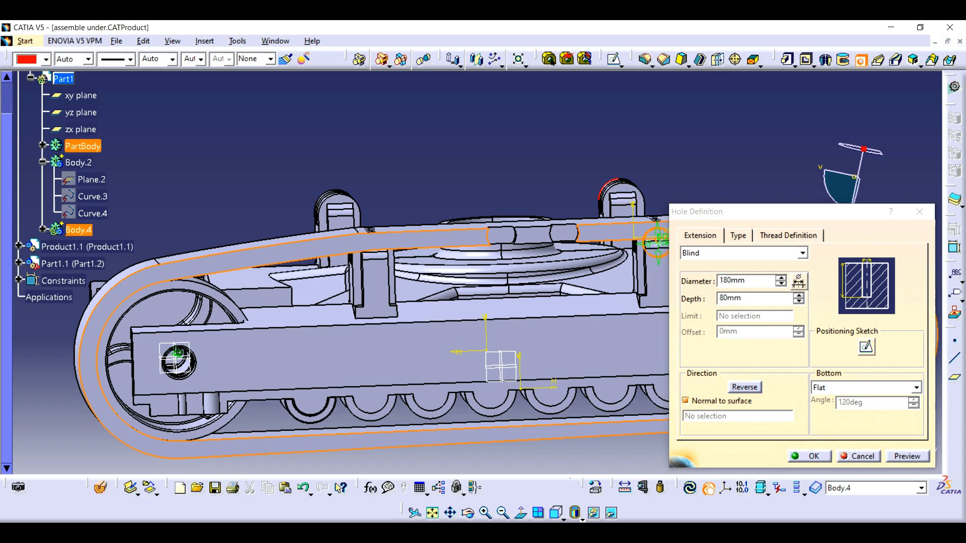
pyautogui.moveTo(774, 212); pyautogui.dragTo(891, 57)
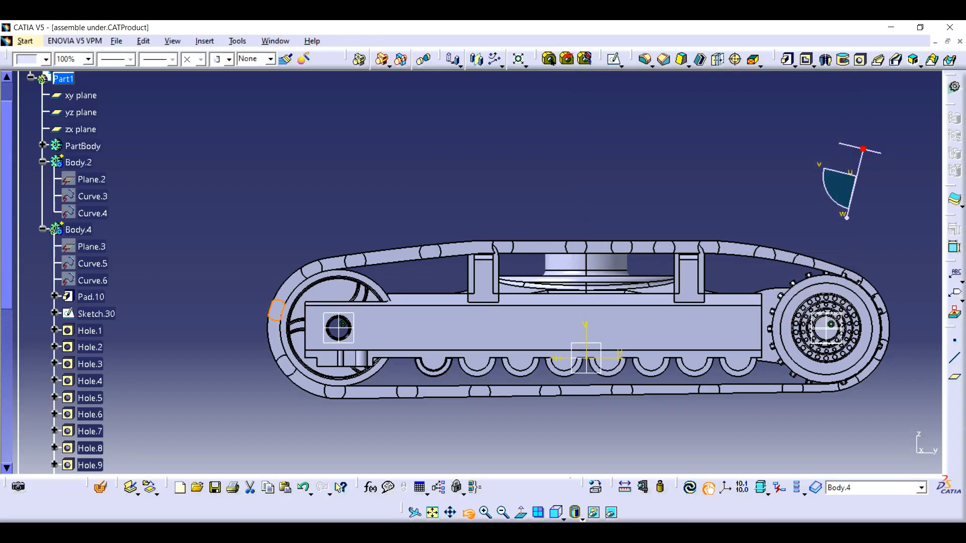
pyautogui.moveTo(352, 241); pyautogui.dragTo(438, 297, button='middle')
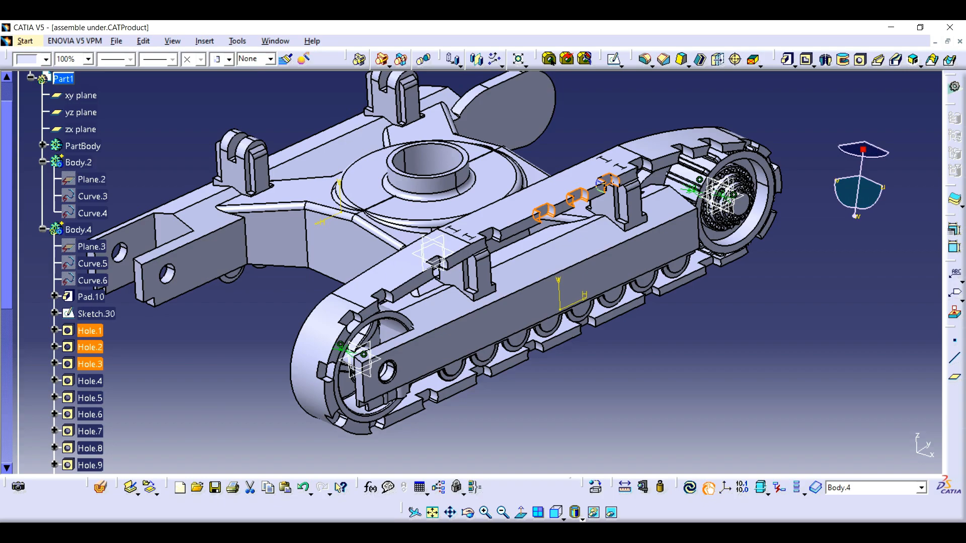
pyautogui.scroll(-5, 76, 272)
pyautogui.keyDown('ctrl'); pyautogui.click(89, 103); pyautogui.keyUp('ctrl')
pyautogui.keyDown('ctrl'); pyautogui.click(89, 120); pyautogui.keyUp('ctrl')
pyautogui.keyDown('ctrl'); pyautogui.click(89, 136); pyautogui.keyUp('ctrl')
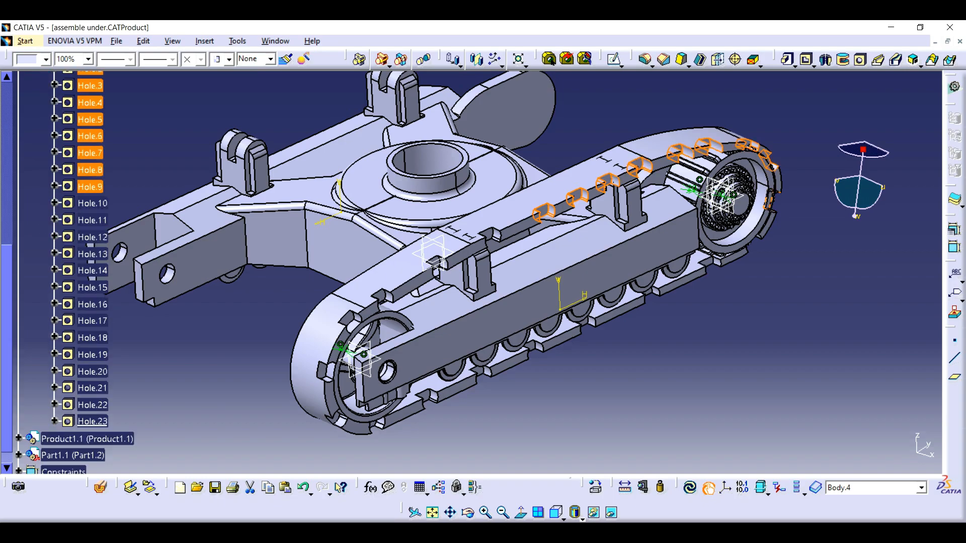
pyautogui.keyDown('ctrl'); pyautogui.click(90, 186); pyautogui.keyUp('ctrl')
pyautogui.keyDown('ctrl'); pyautogui.click(92, 203); pyautogui.keyUp('ctrl')
pyautogui.keyDown('ctrl'); pyautogui.click(92, 220); pyautogui.keyUp('ctrl')
pyautogui.keyDown('ctrl'); pyautogui.click(92, 271); pyautogui.keyUp('ctrl')
pyautogui.keyDown('ctrl'); pyautogui.click(92, 287); pyautogui.keyUp('ctrl')
pyautogui.keyDown('ctrl'); pyautogui.click(92, 304); pyautogui.keyUp('ctrl')
pyautogui.keyDown('ctrl'); pyautogui.click(92, 338); pyautogui.keyUp('ctrl')
pyautogui.click(92, 371)
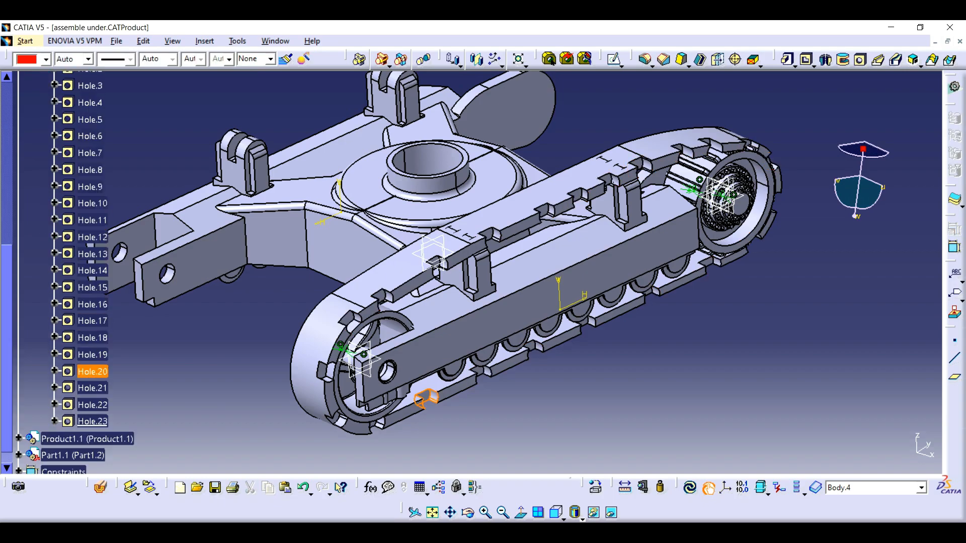
# Mirror all 23 side holes (Hole.1 to Hole.23) about the mid-plane of the wheel inside the belt, cutting the belt's opposite edge.
pyautogui.click(92, 388)
pyautogui.keyDown('ctrl'); pyautogui.click(92, 405); pyautogui.keyUp('ctrl')
pyautogui.keyDown('ctrl'); pyautogui.click(92, 421); pyautogui.keyUp('ctrl')
pyautogui.keyDown('ctrl'); pyautogui.click(92, 320); pyautogui.keyUp('ctrl')
pyautogui.keyDown('ctrl'); pyautogui.click(92, 372); pyautogui.keyUp('ctrl')
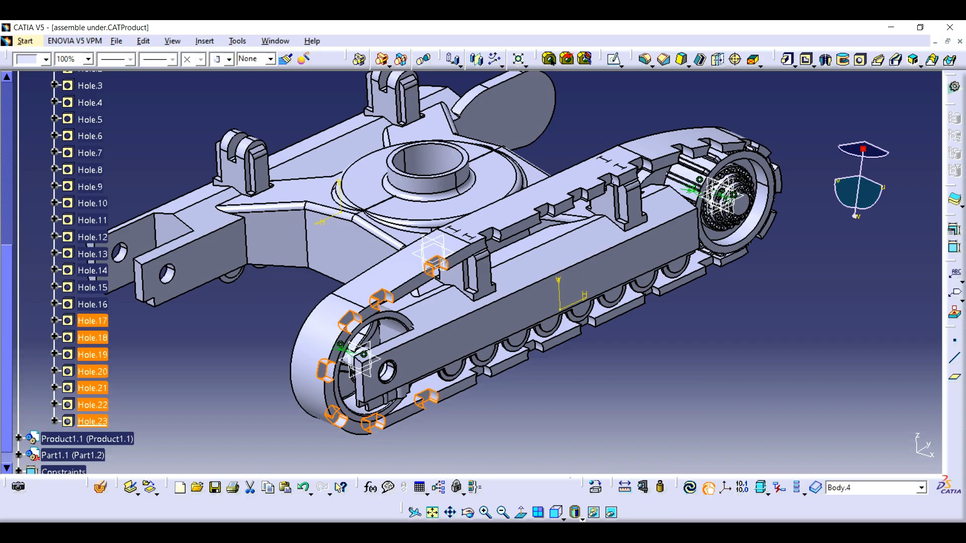
pyautogui.keyDown('ctrl'); pyautogui.click(92, 304); pyautogui.keyUp('ctrl')
pyautogui.keyDown('ctrl'); pyautogui.click(93, 287); pyautogui.keyUp('ctrl')
pyautogui.keyDown('ctrl'); pyautogui.click(92, 254); pyautogui.keyUp('ctrl')
pyautogui.keyDown('ctrl'); pyautogui.click(92, 270); pyautogui.keyUp('ctrl')
pyautogui.keyDown('ctrl'); pyautogui.click(90, 187); pyautogui.keyUp('ctrl')
pyautogui.keyDown('ctrl'); pyautogui.click(92, 204); pyautogui.keyUp('ctrl')
pyautogui.keyDown('ctrl'); pyautogui.click(92, 220); pyautogui.keyUp('ctrl')
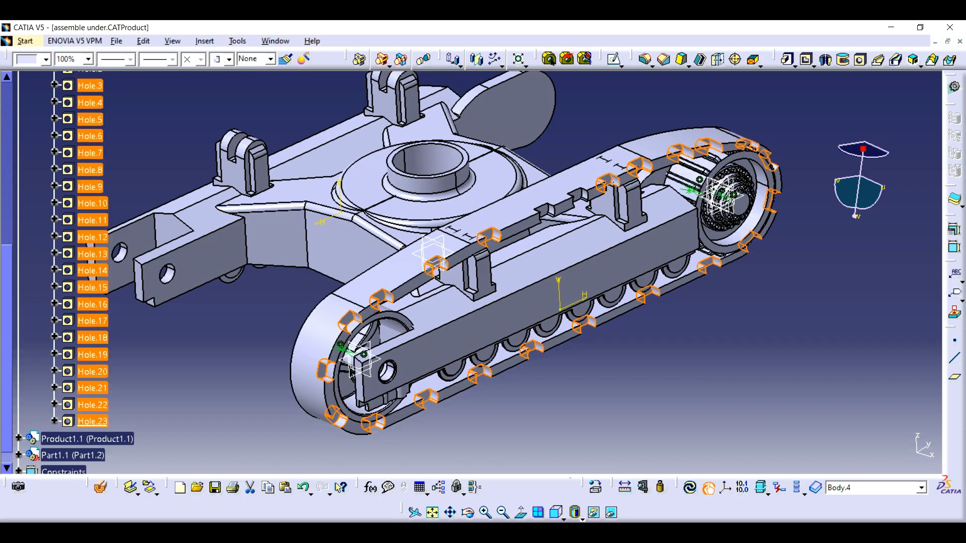
pyautogui.scroll(3, 75, 271)
pyautogui.keyDown('ctrl'); pyautogui.click(90, 95); pyautogui.keyUp('ctrl')
pyautogui.keyDown('ctrl'); pyautogui.click(89, 112); pyautogui.keyUp('ctrl')
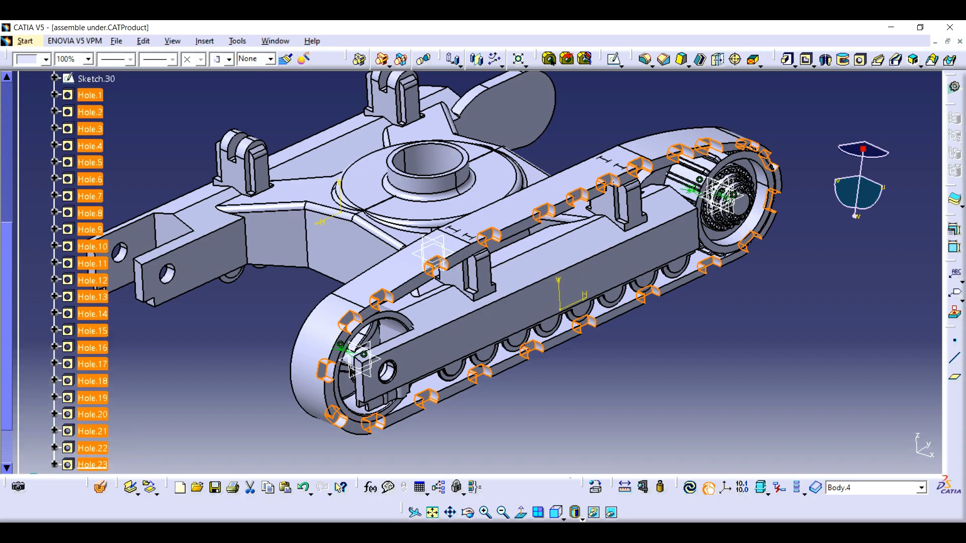
pyautogui.click(477, 59)
pyautogui.click(443, 243)
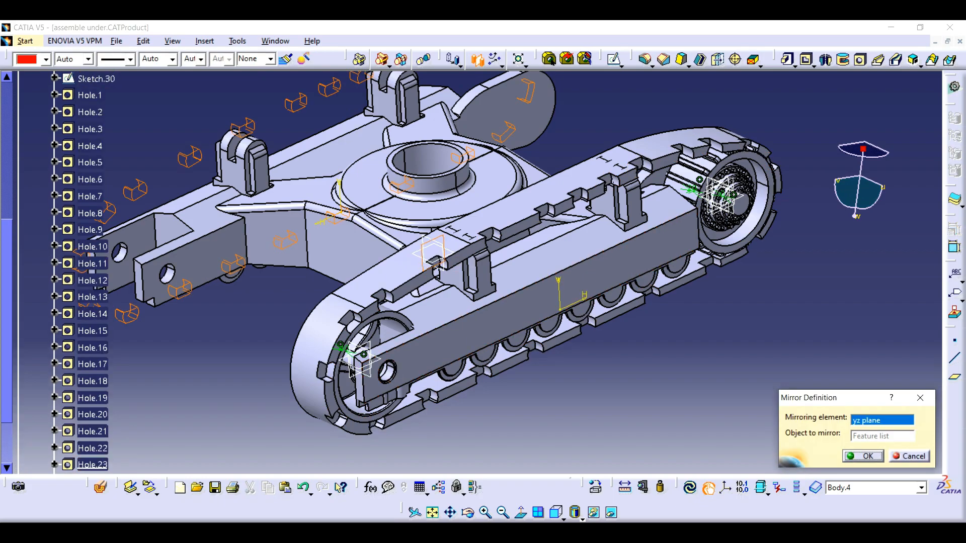
pyautogui.moveTo(402, 301); pyautogui.dragTo(526, 311, button='middle')
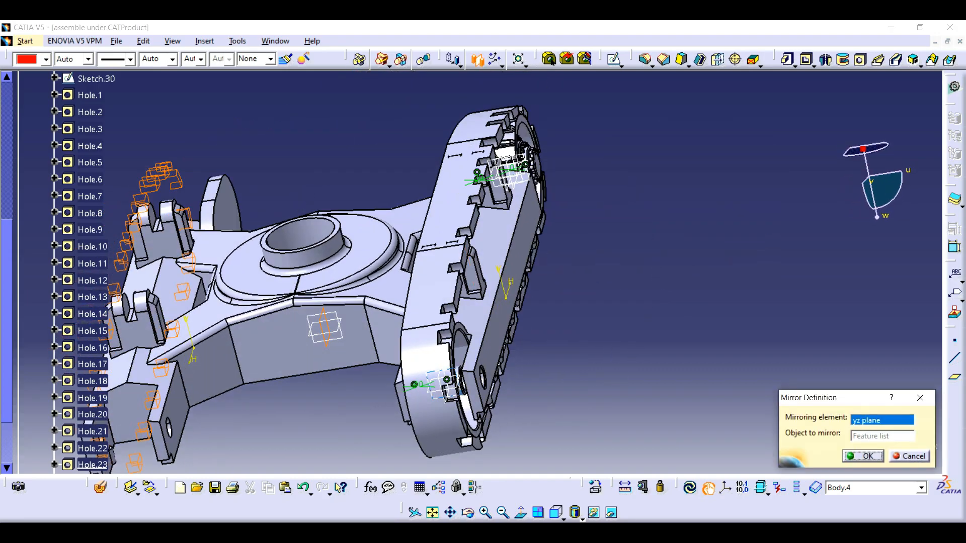
pyautogui.click(443, 398)
pyautogui.press('Return')
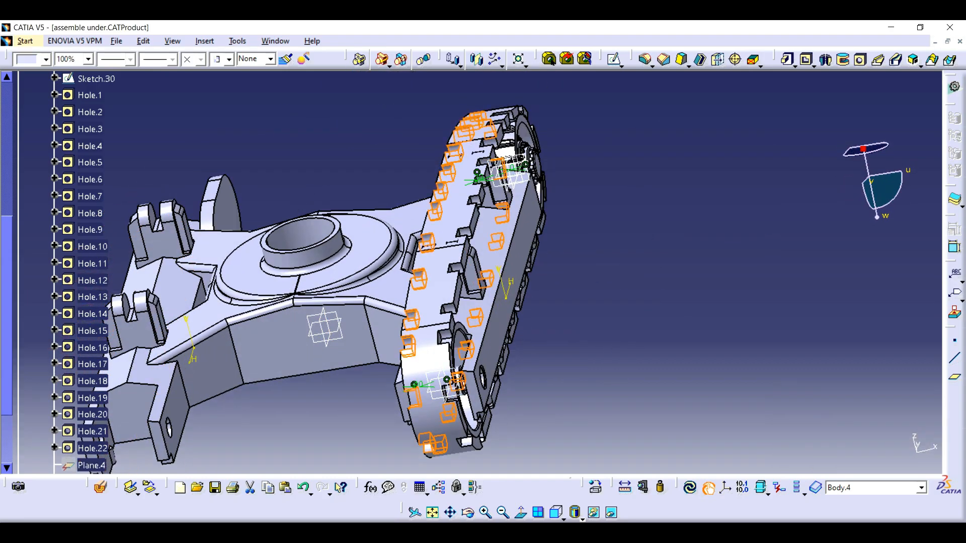
pyautogui.click(592, 330)
pyautogui.moveTo(593, 330); pyautogui.dragTo(443, 353, button='middle')
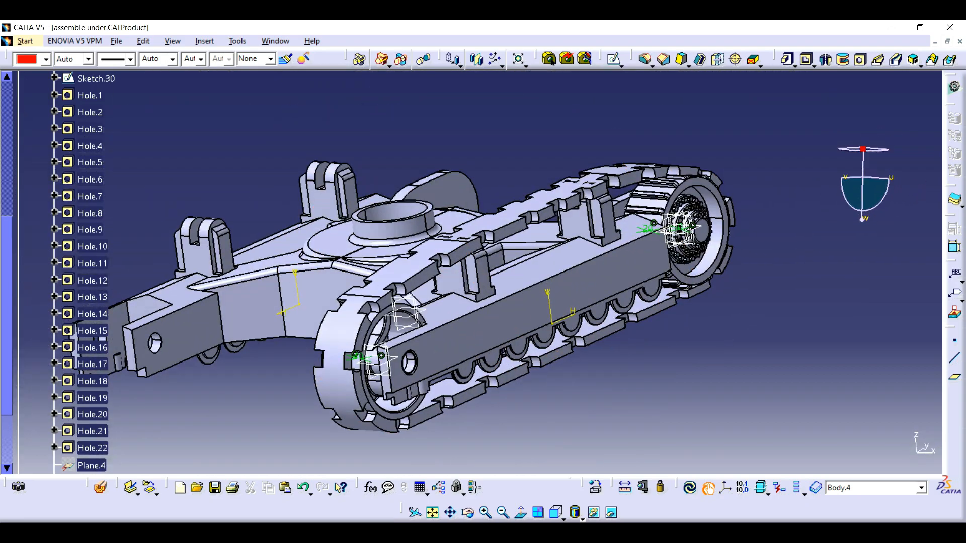
# Try to mirror the belt body, Body.4, about the yz plane to the other side frame.
pyautogui.scroll(5, 282, 305)
pyautogui.click(78, 267)
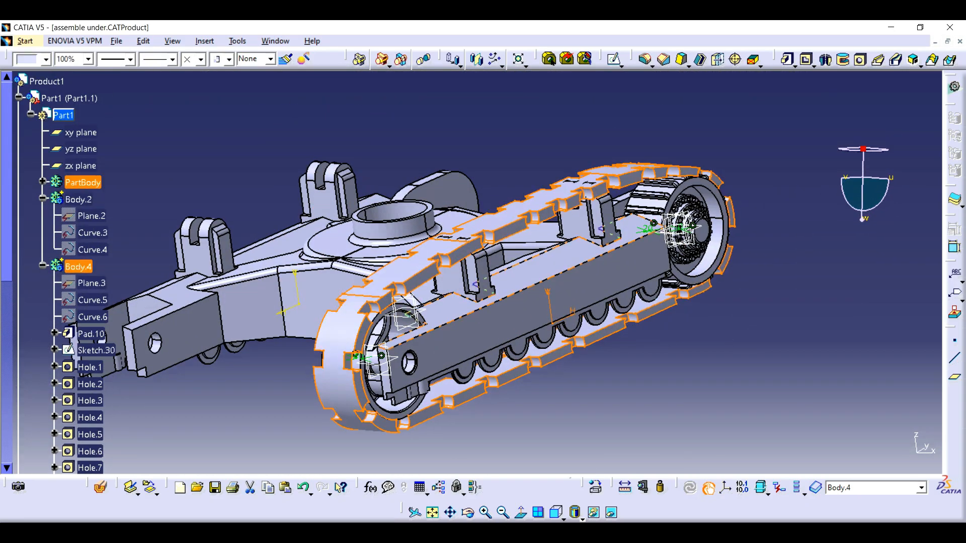
pyautogui.moveTo(322, 322); pyautogui.dragTo(495, 287, button='middle')
pyautogui.keyDown('ctrl'); pyautogui.click(81, 148); pyautogui.keyUp('ctrl')
pyautogui.click(476, 59)
pyautogui.click(865, 455)
pyautogui.moveTo(533, 327); pyautogui.dragTo(403, 302, button='middle')
# Delete Body.2 from the part and collapse the part's branch in the specification tree.
pyautogui.rightClick(87, 198)
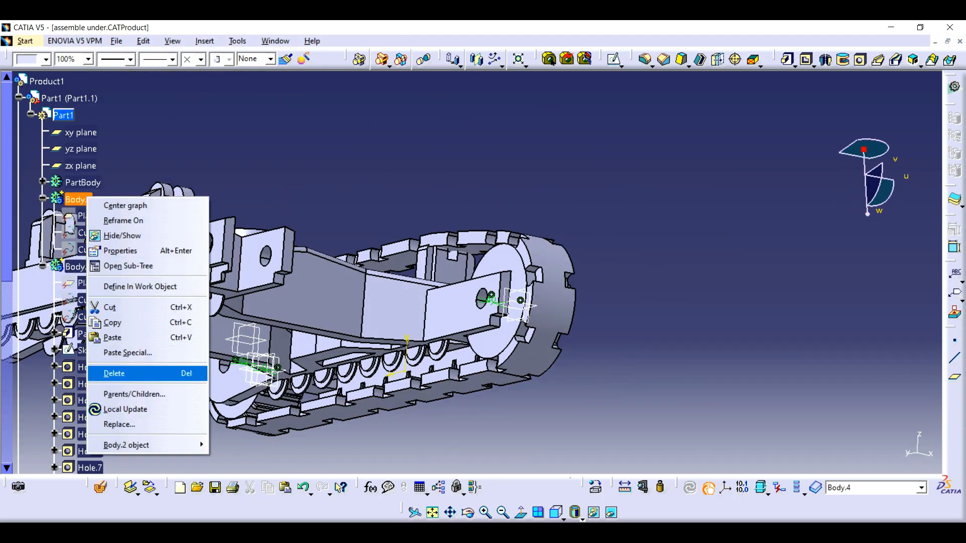
pyautogui.click(113, 374)
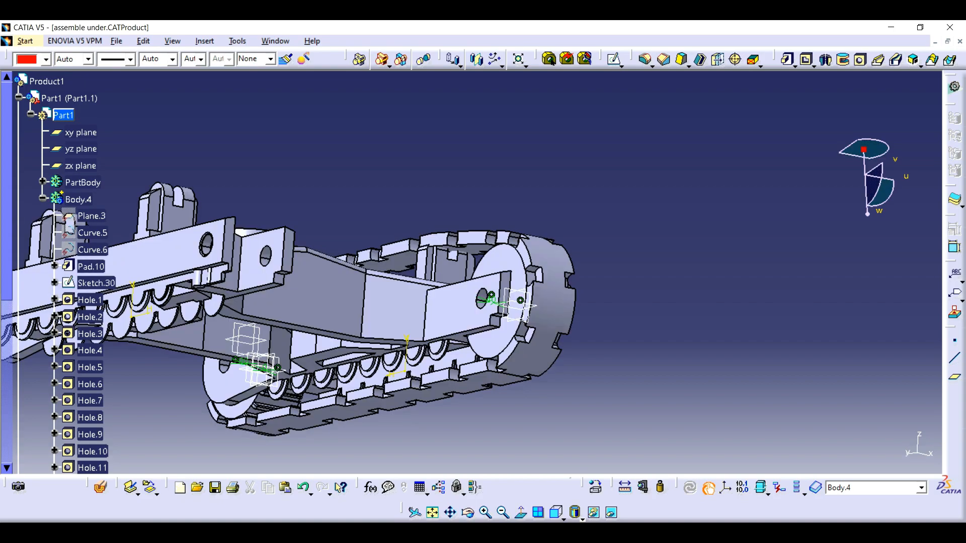
pyautogui.click(19, 97)
pyautogui.moveTo(578, 145); pyautogui.dragTo(508, 211, button='middle')
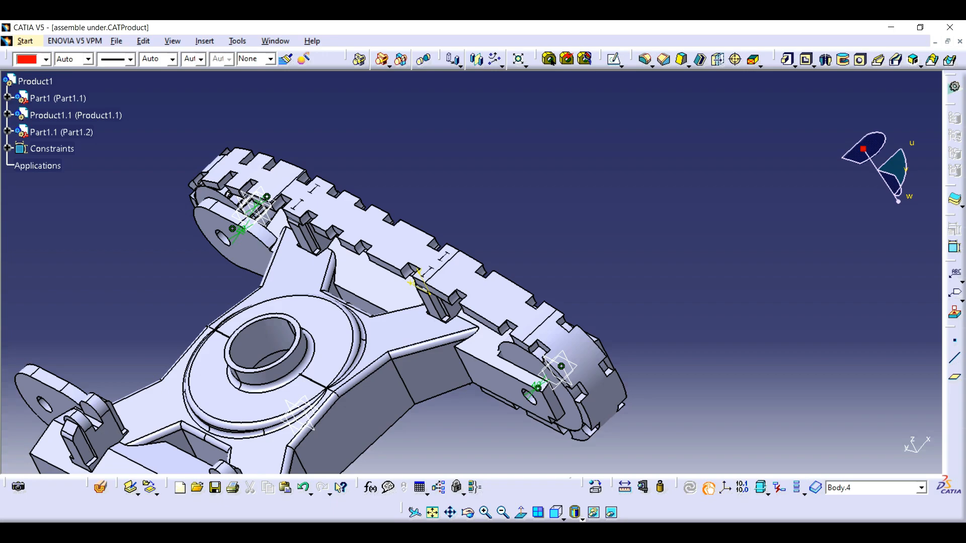
pyautogui.keyDown('ctrl'); pyautogui.moveTo(508, 211); pyautogui.dragTo(448, 201, button='middle'); pyautogui.keyUp('ctrl')
# Activate the root product for assembly editing.
pyautogui.doubleClick(35, 81)
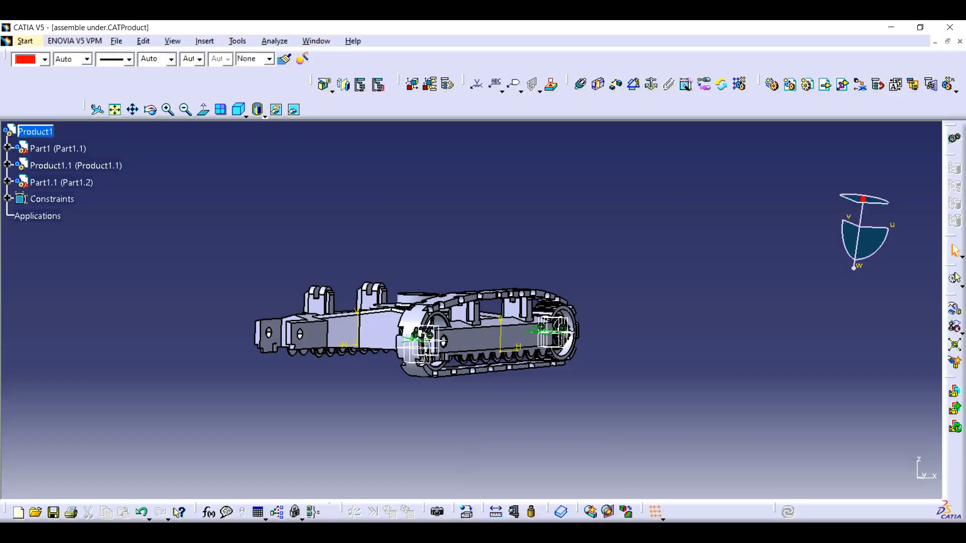
pyautogui.click(167, 109)
pyautogui.click(168, 109)
pyautogui.click(168, 109)
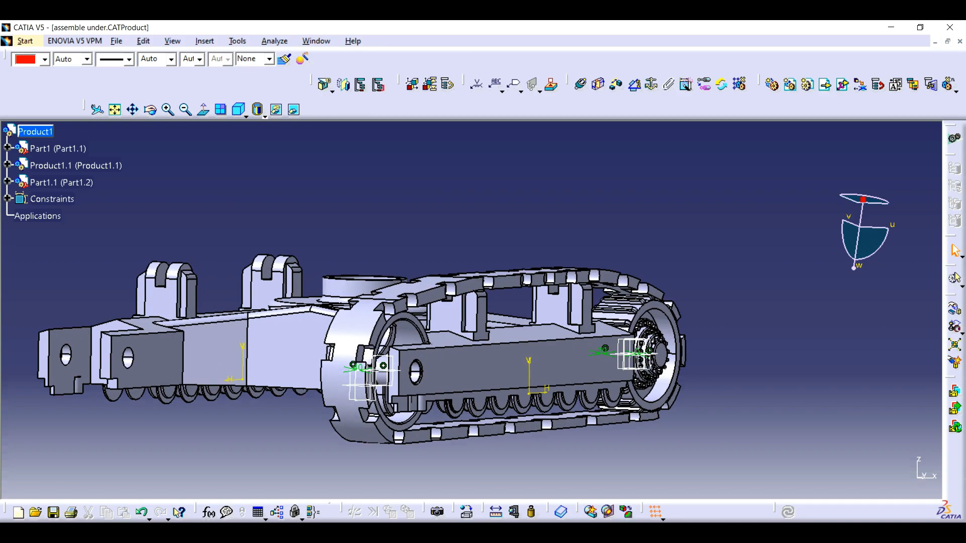
pyautogui.click(150, 109)
pyautogui.moveTo(330, 239); pyautogui.dragTo(433, 247)
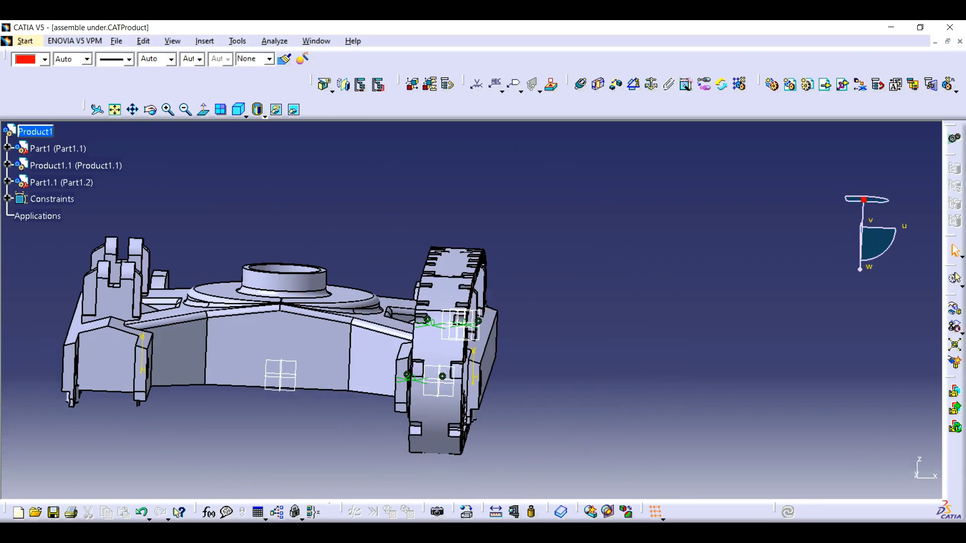
# Insert the existing assemble wheel product and the smooth wheel part from the unnder folder into the root product.
pyautogui.click(35, 131)
pyautogui.click(472, 217)
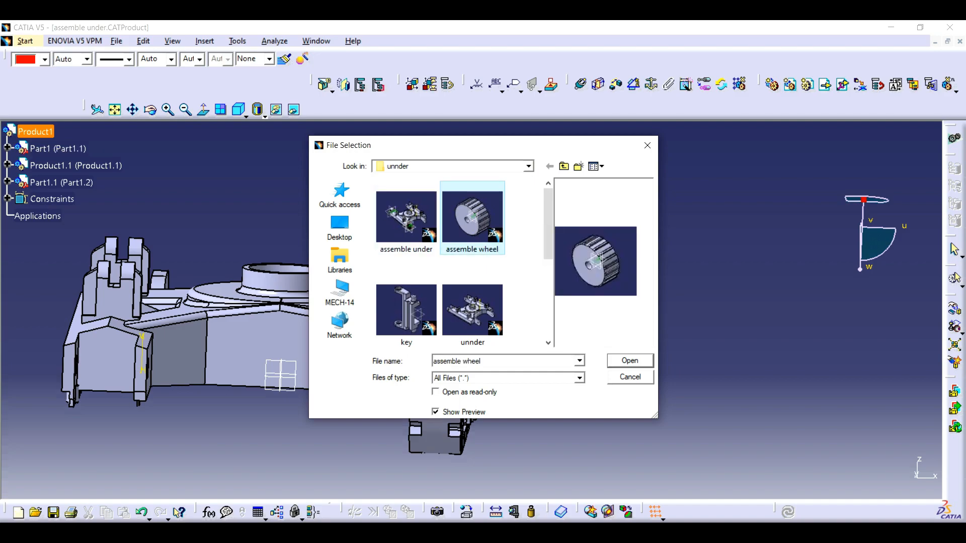
pyautogui.scroll(-5, 465, 262)
pyautogui.scroll(3, 465, 262)
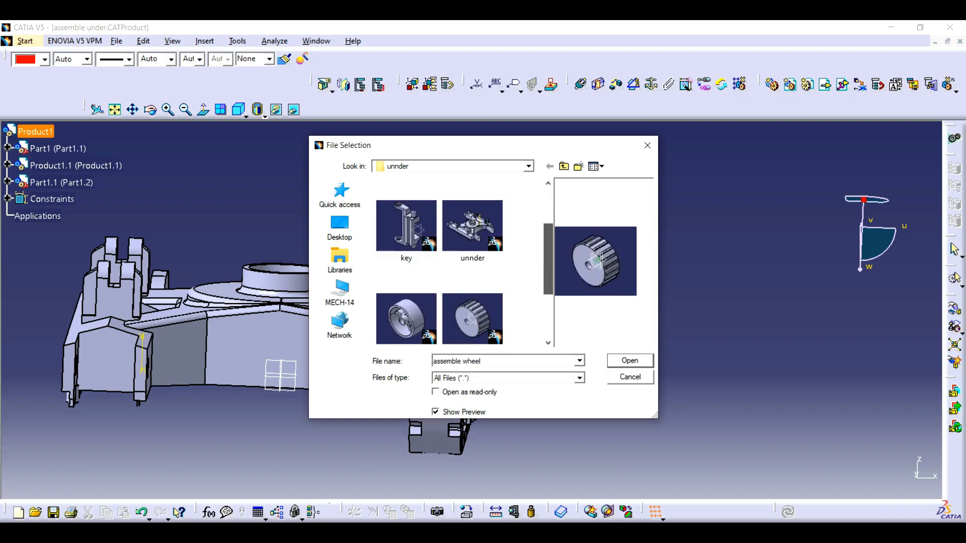
pyautogui.moveTo(549, 259); pyautogui.dragTo(548, 276)
pyautogui.keyDown('ctrl'); pyautogui.click(407, 281); pyautogui.keyUp('ctrl')
pyautogui.click(630, 361)
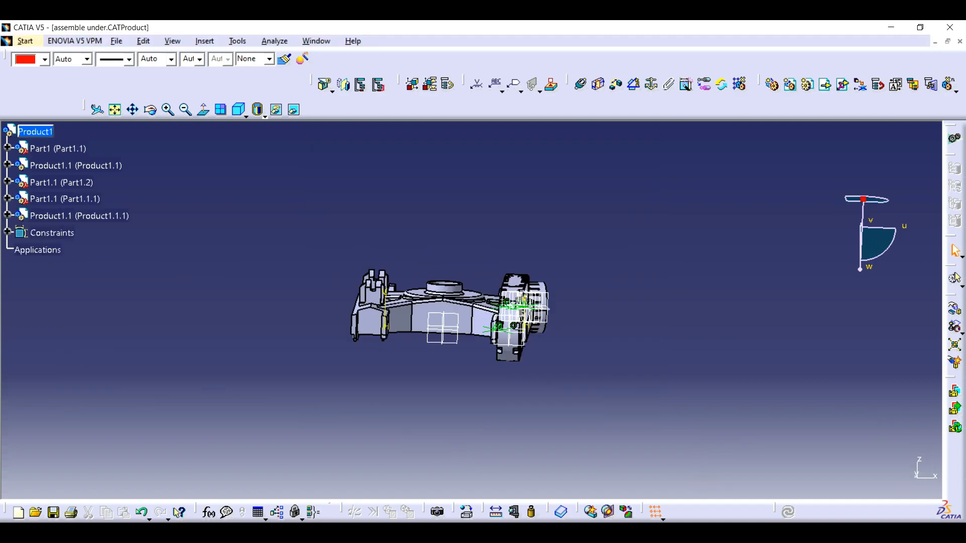
# Move the two inserted wheels apart and clear of the undercarriage.
pyautogui.click(168, 110)
pyautogui.moveTo(863, 199); pyautogui.dragTo(895, 359)
pyautogui.click(79, 216)
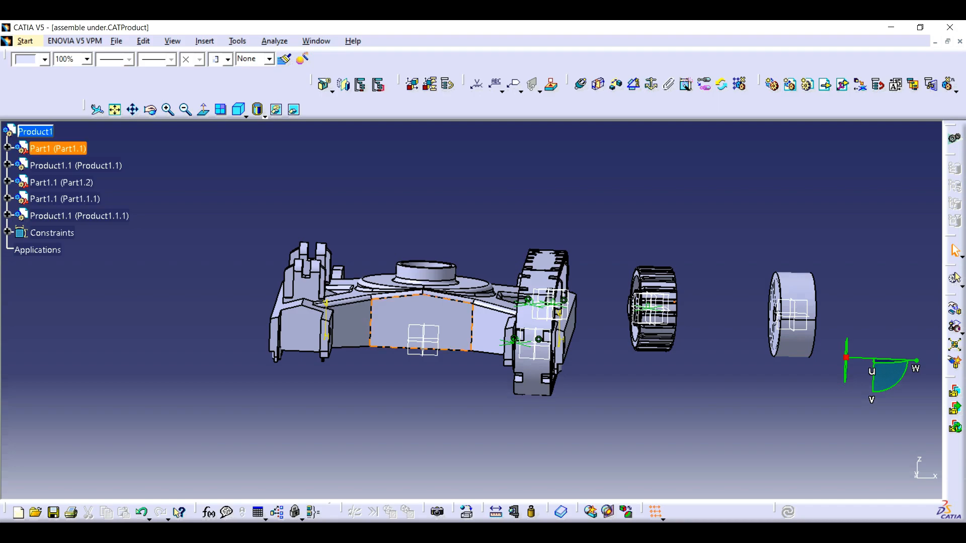
# Make the smooth wheel's axis coincident with the hole axis at the end of the unbelted side frame and update the assembly.
pyautogui.click(581, 84)
pyautogui.click(908, 478)
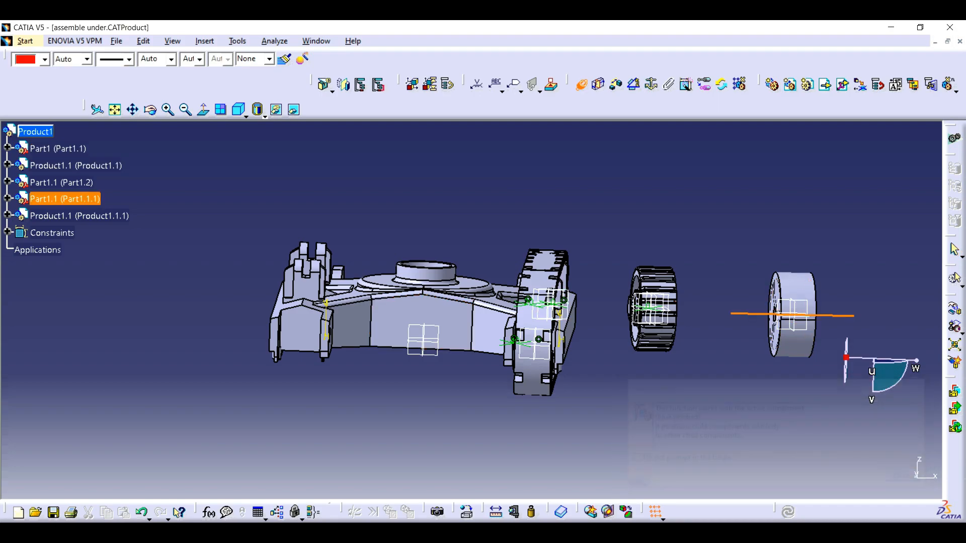
pyautogui.keyDown('ctrl'); pyautogui.moveTo(390, 352); pyautogui.dragTo(468, 309, button='middle'); pyautogui.keyUp('ctrl')
pyautogui.click(288, 347)
pyautogui.click(788, 512)
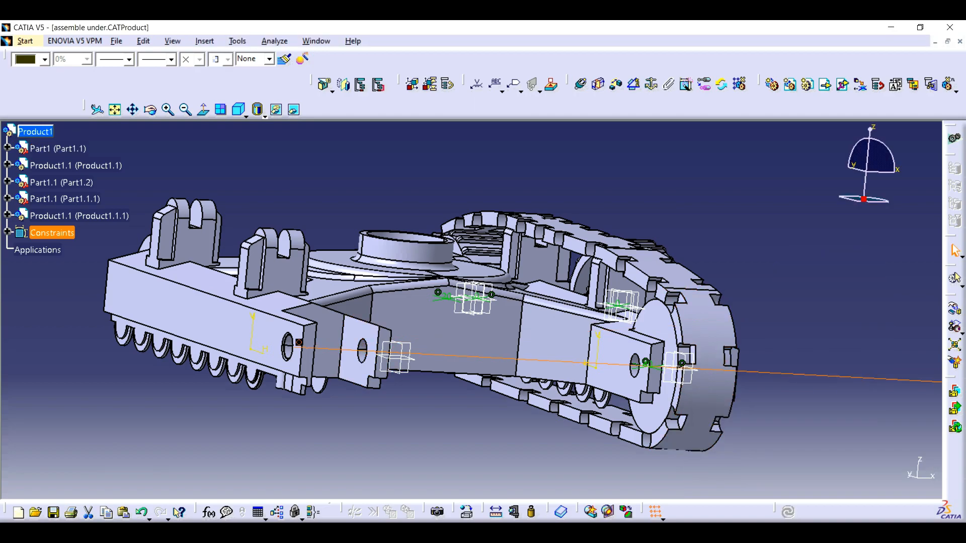
# Add an offset constraint of 20 between the smooth wheel's side plane and the side frame's end face.
pyautogui.click(615, 84)
pyautogui.keyDown('ctrl'); pyautogui.moveTo(465, 302); pyautogui.dragTo(524, 408, button='middle'); pyautogui.keyUp('ctrl')
pyautogui.moveTo(797, 281); pyautogui.dragTo(453, 362, button='middle')
pyautogui.click(317, 457)
pyautogui.write('20')
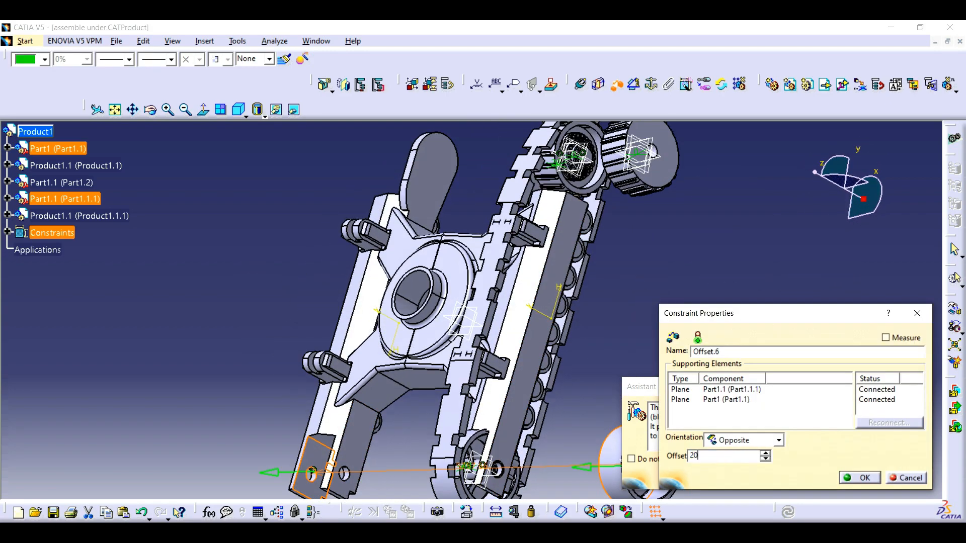
pyautogui.press('Return')
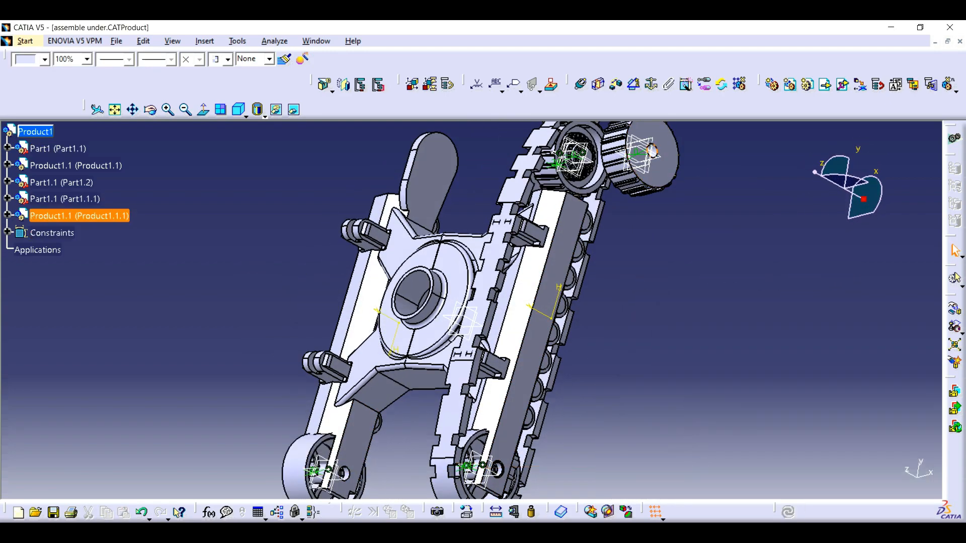
# Try to constrain the toothed wheel coincident with the rounded end plate of the unbelted side frame.
pyautogui.moveTo(864, 199); pyautogui.dragTo(665, 162)
pyautogui.click(581, 84)
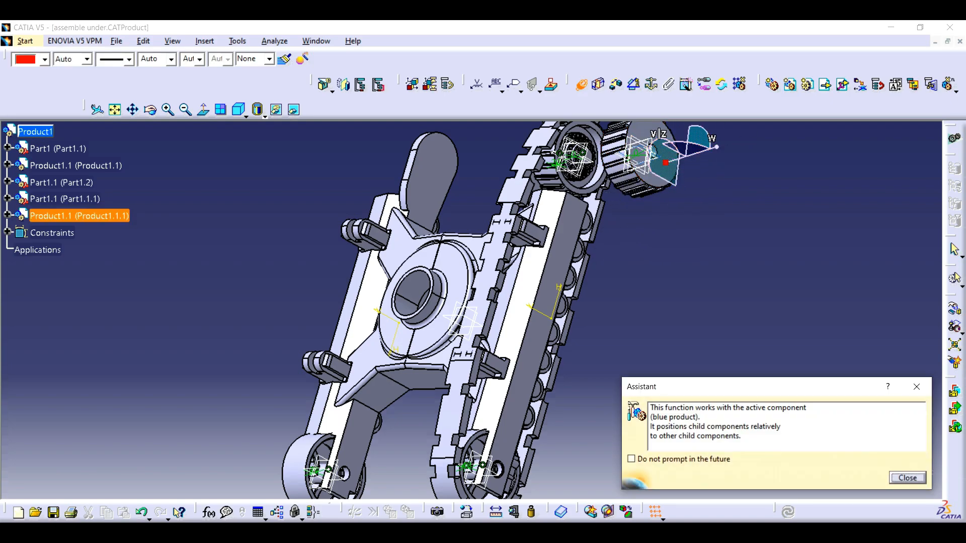
pyautogui.click(916, 387)
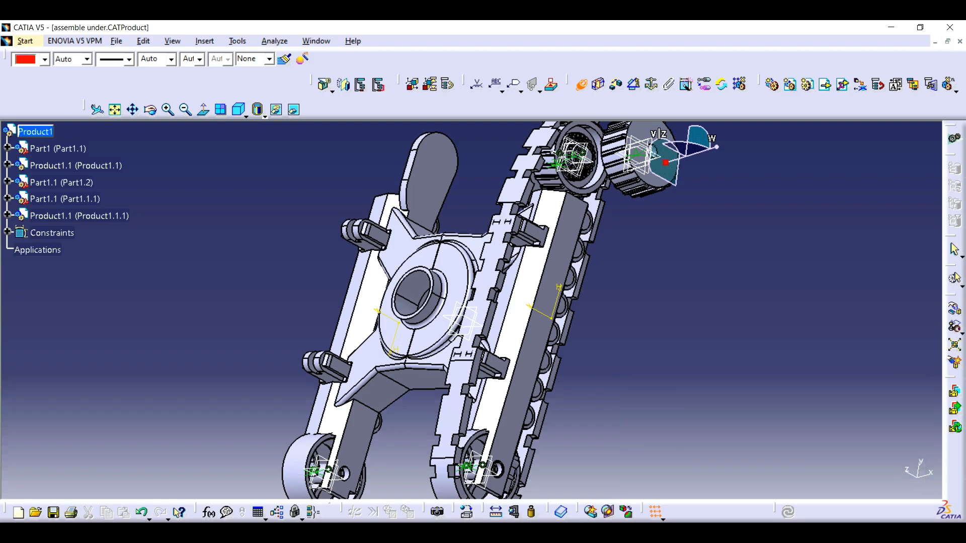
pyautogui.click(433, 176)
pyautogui.click(433, 176)
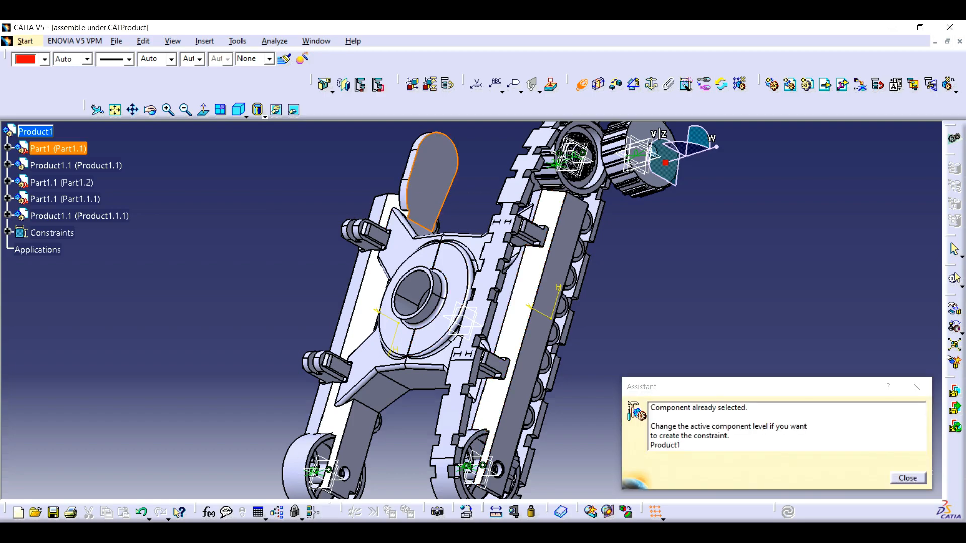
pyautogui.click(917, 387)
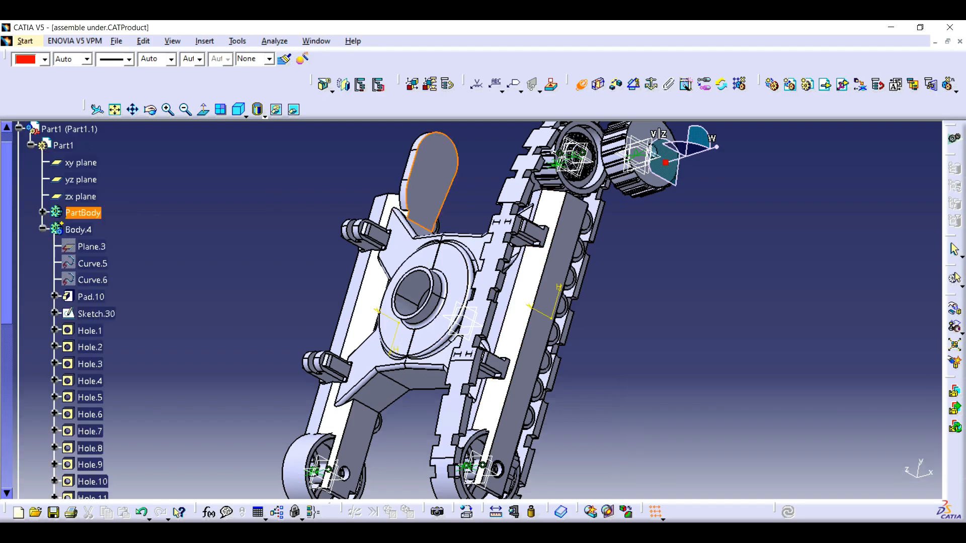
pyautogui.click(916, 387)
pyautogui.moveTo(523, 282); pyautogui.dragTo(352, 302, button='middle')
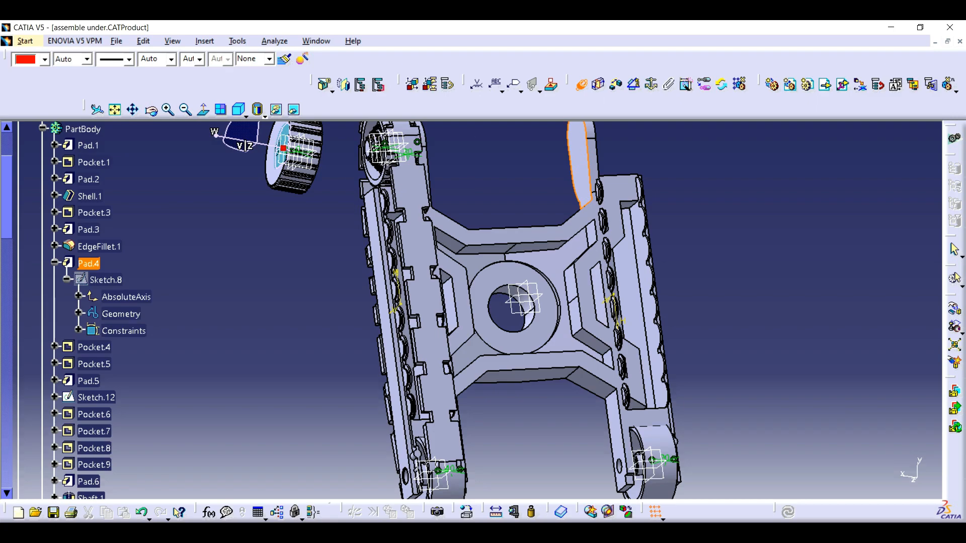
pyautogui.moveTo(524, 161); pyautogui.dragTo(377, 206, button='middle')
pyautogui.click(917, 387)
pyautogui.press('Escape')
# Try to mirror Pocket.16, the hole in the belted side's rounded end plate, and reactivate the root product.
pyautogui.click(301, 270)
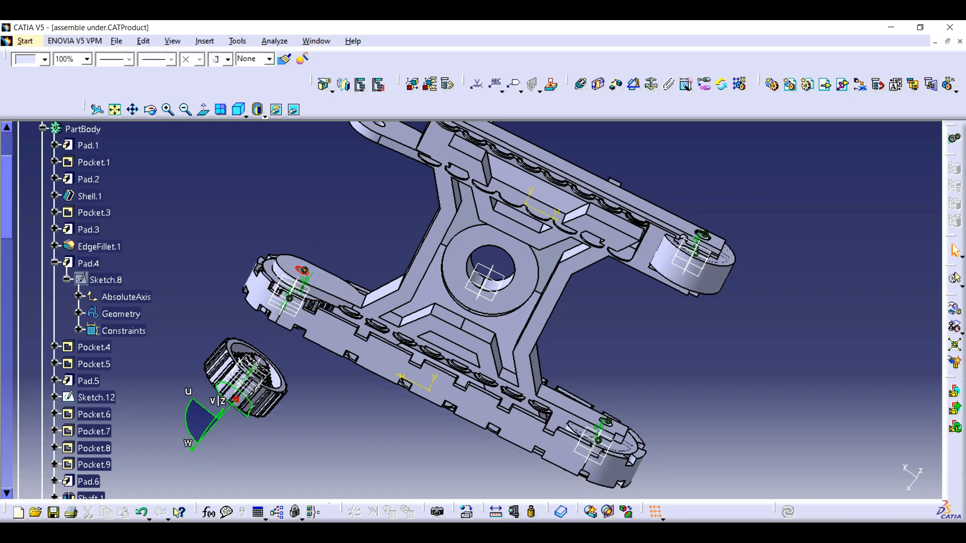
pyautogui.scroll(-6, 96, 309)
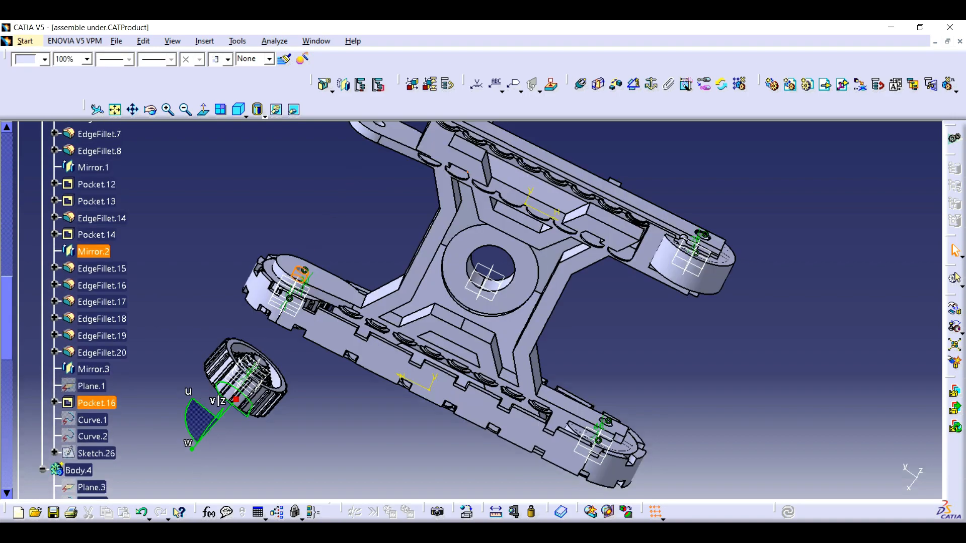
pyautogui.doubleClick(96, 403)
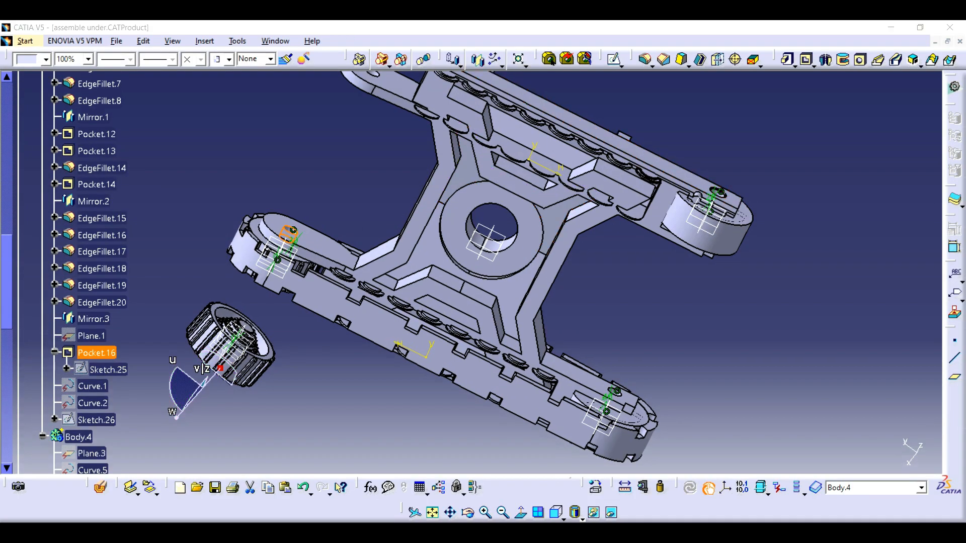
pyautogui.click(476, 59)
pyautogui.click(920, 398)
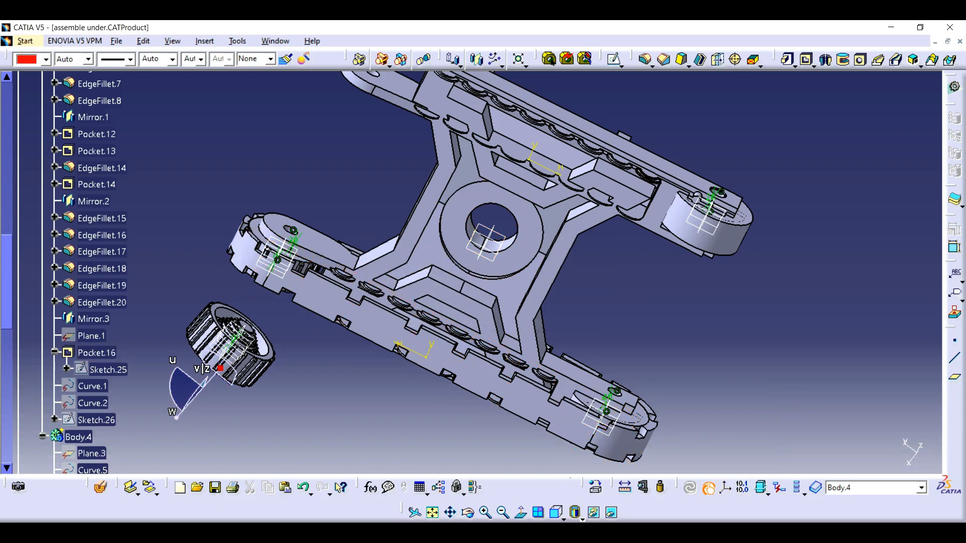
pyautogui.moveTo(6, 282); pyautogui.dragTo(7, 129)
pyautogui.doubleClick(47, 81)
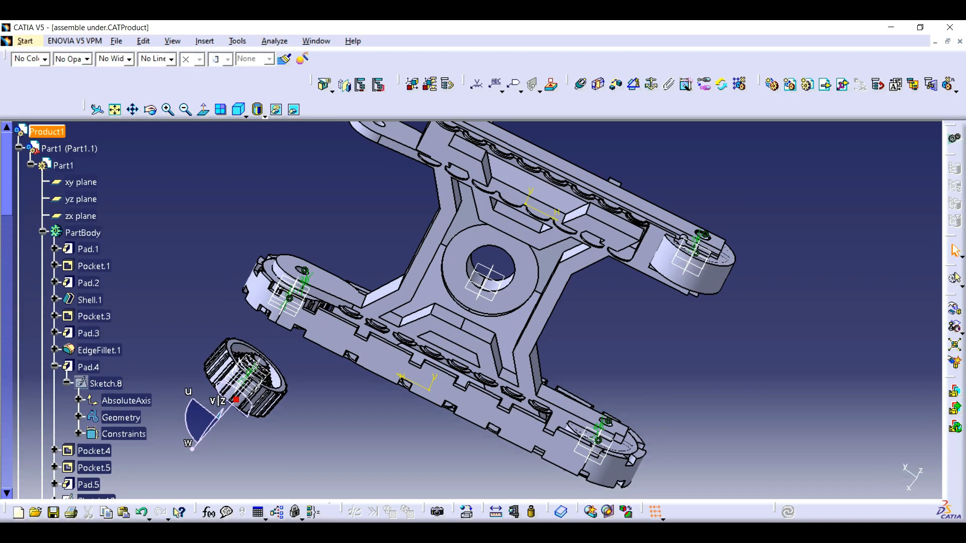
# Make the toothed wheel's axis coincident with the hole axis in the rounded end plate of the unbelted side frame.
pyautogui.click(580, 84)
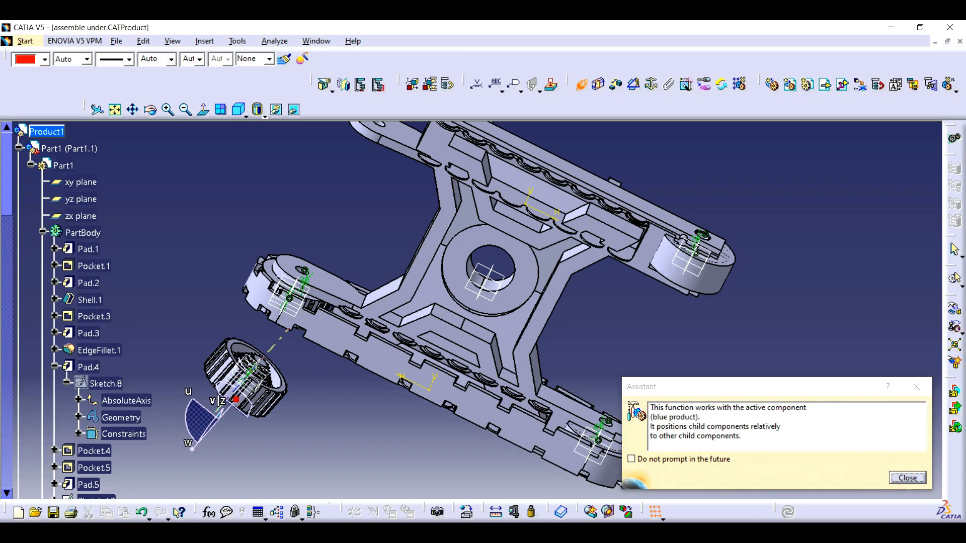
pyautogui.moveTo(473, 186); pyautogui.dragTo(468, 262, button='middle')
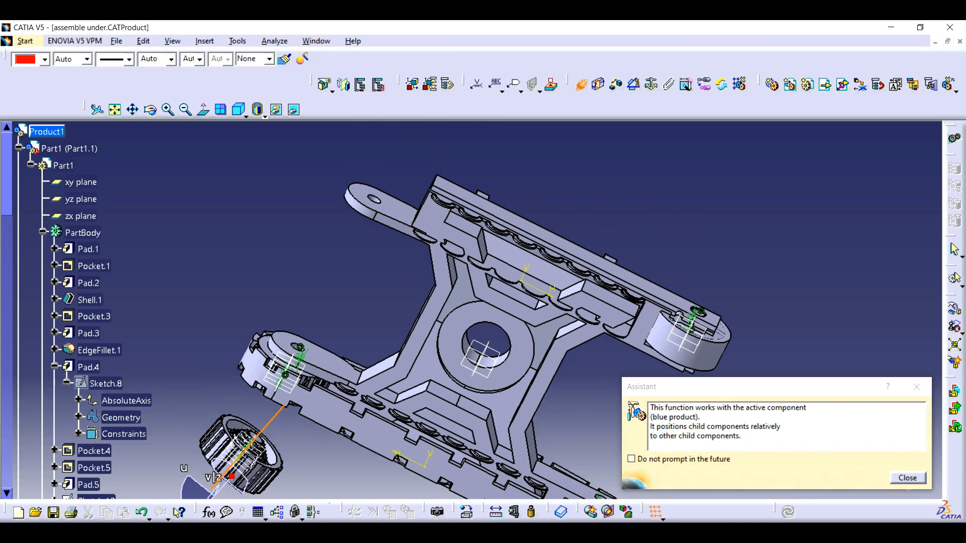
pyautogui.click(168, 109)
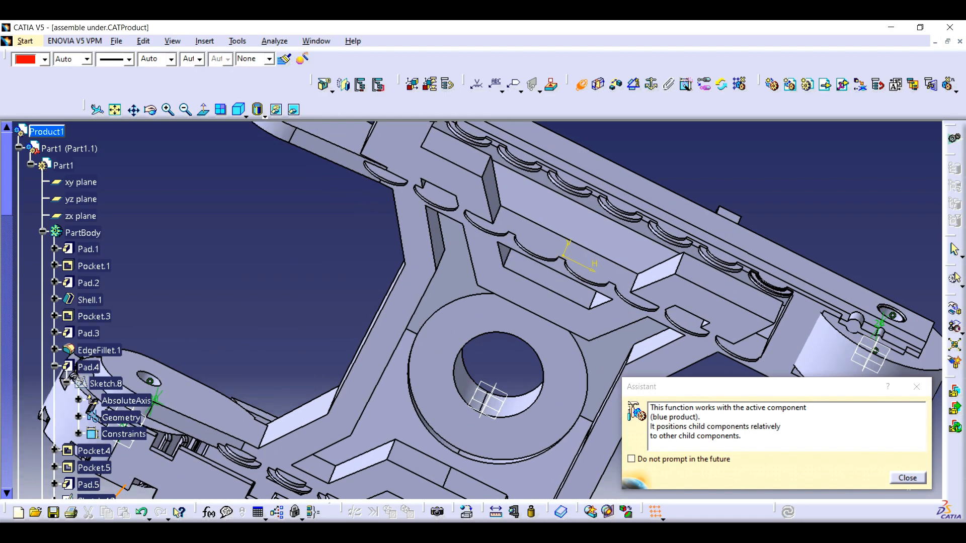
pyautogui.moveTo(292, 151); pyautogui.dragTo(281, 249, button='middle')
pyautogui.click(280, 203)
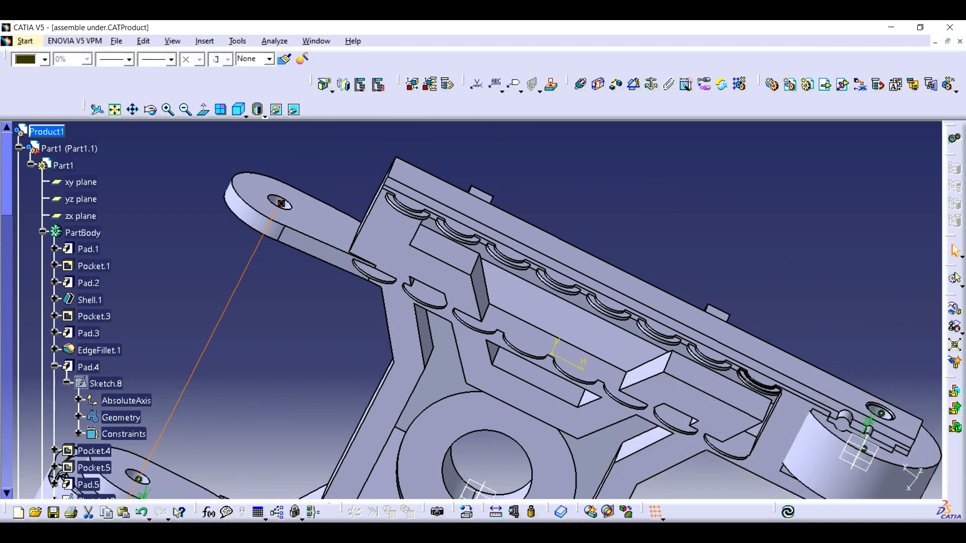
# Add an offset constraint with a negative value between the toothed wheel's side face and the rounded end plate, and update the assembly.
pyautogui.click(186, 110)
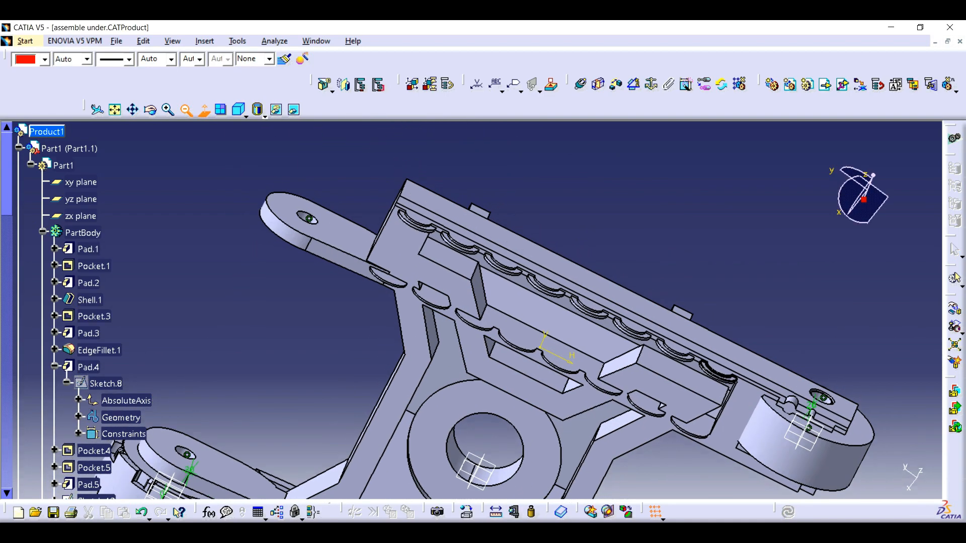
pyautogui.click(203, 111)
pyautogui.moveTo(436, 314); pyautogui.dragTo(476, 310)
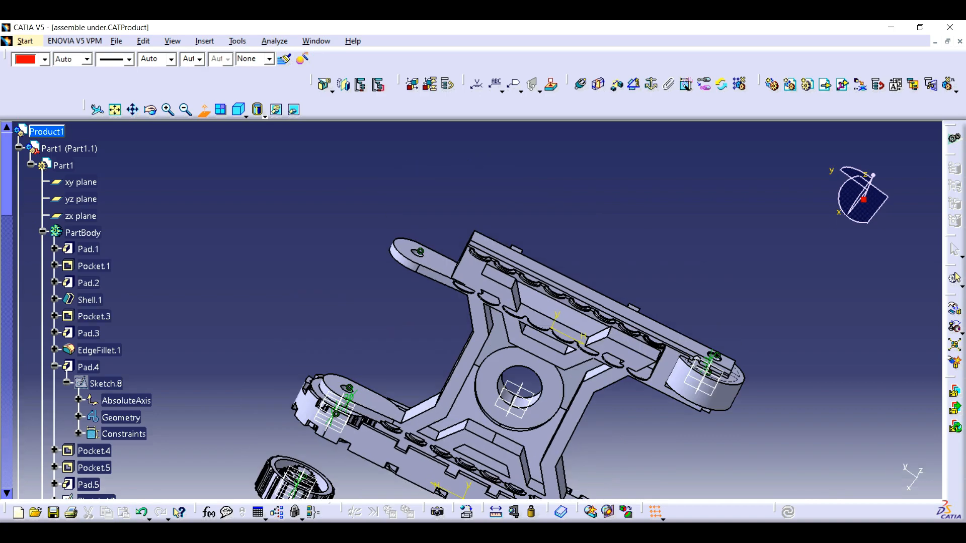
pyautogui.click(616, 85)
pyautogui.moveTo(327, 264); pyautogui.dragTo(443, 246, button='middle')
pyautogui.click(251, 256)
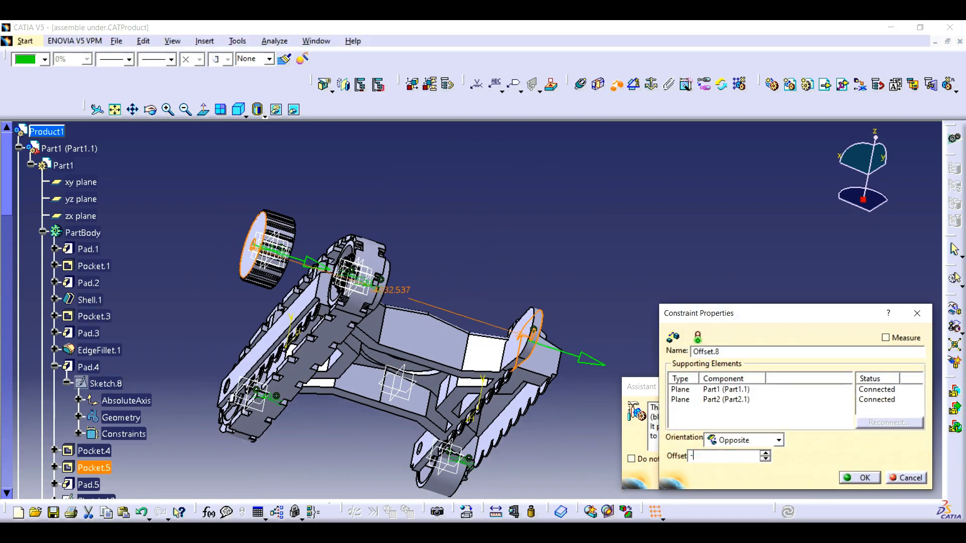
pyautogui.press('Return')
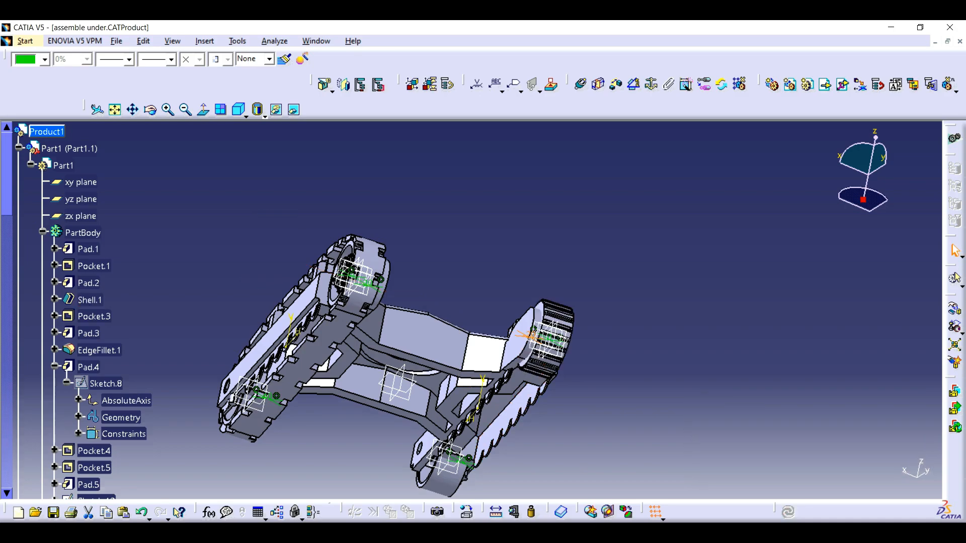
# Activate the track belt's Body.4 and mirror its current solid about the yz plane onto the opposite side frame.
pyautogui.moveTo(352, 281); pyautogui.dragTo(437, 367, button='middle')
pyautogui.click(437, 368)
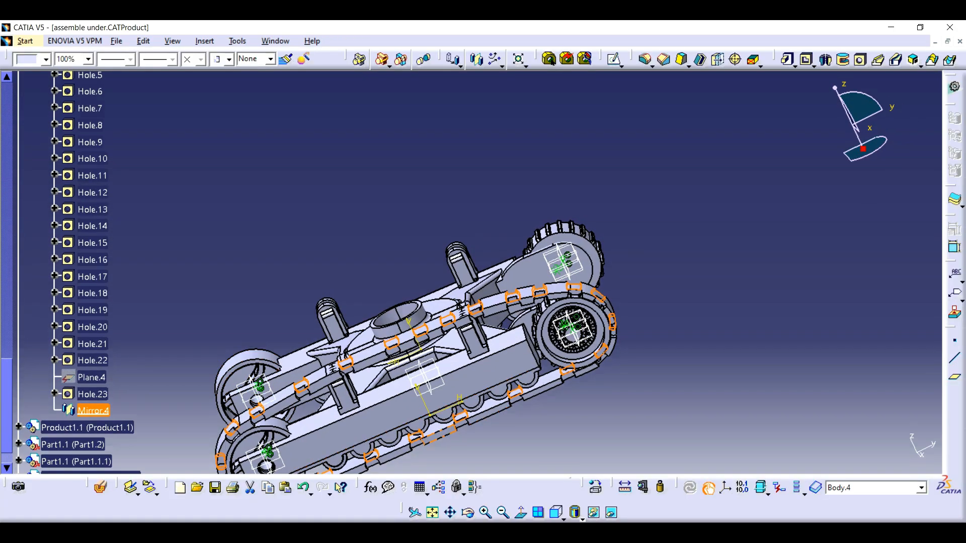
pyautogui.scroll(11, 79, 296)
pyautogui.scroll(-5, 78, 296)
pyautogui.click(78, 296)
pyautogui.doubleClick(78, 296)
pyautogui.click(477, 60)
pyautogui.moveTo(247, 251); pyautogui.dragTo(413, 282, button='middle')
pyautogui.click(476, 372)
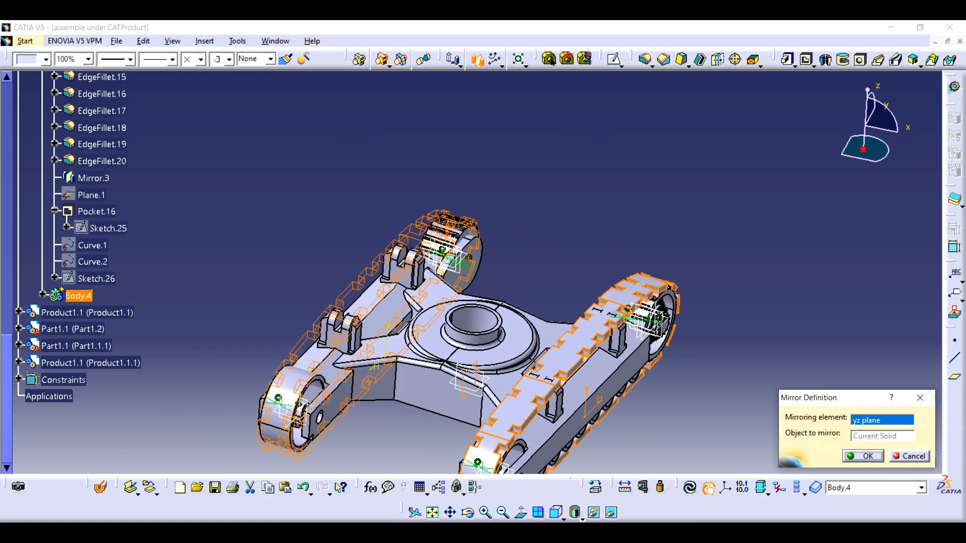
pyautogui.press('Return')
# Return to the assembly level with Part1 (Part1.1) as the active component.
pyautogui.scroll(10, 97, 212)
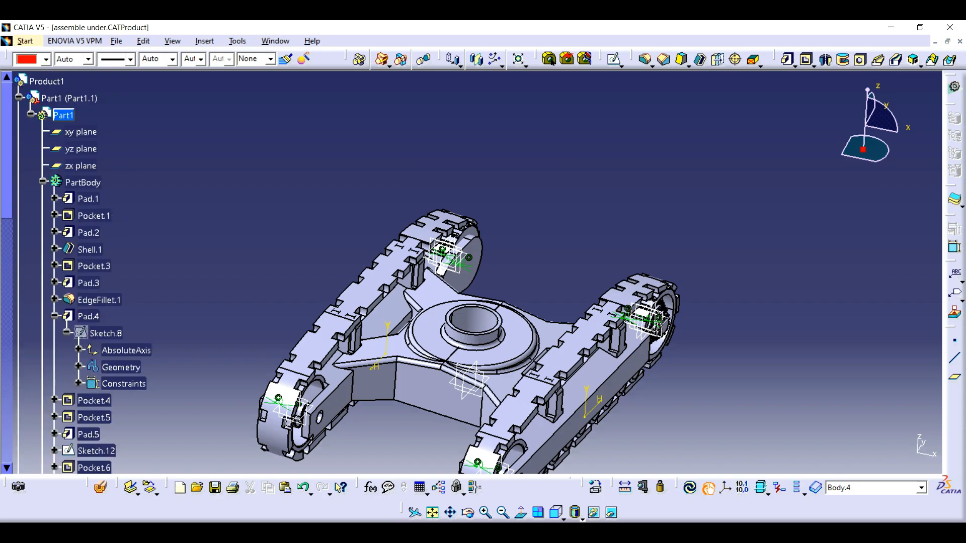
pyautogui.doubleClick(69, 98)
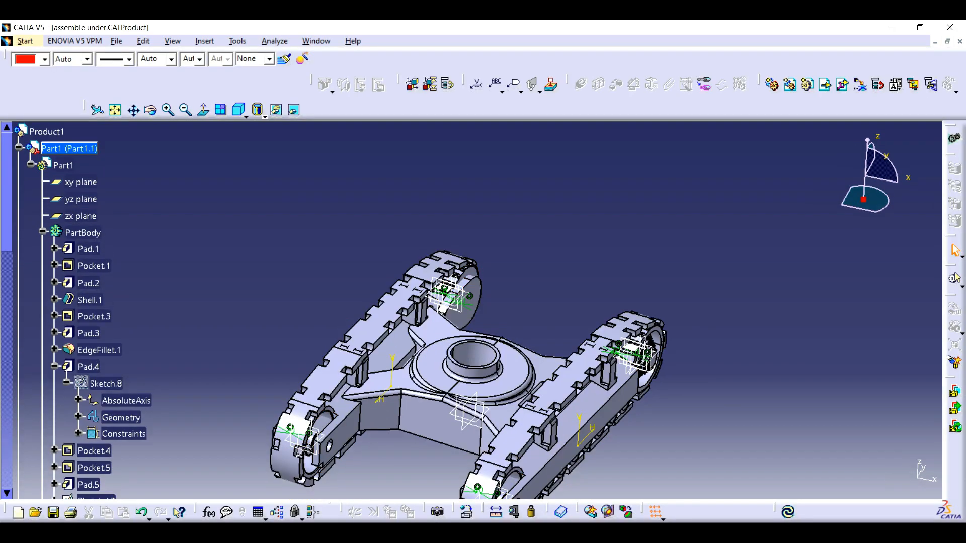
pyautogui.click(115, 110)
pyautogui.click(167, 110)
pyautogui.click(167, 110)
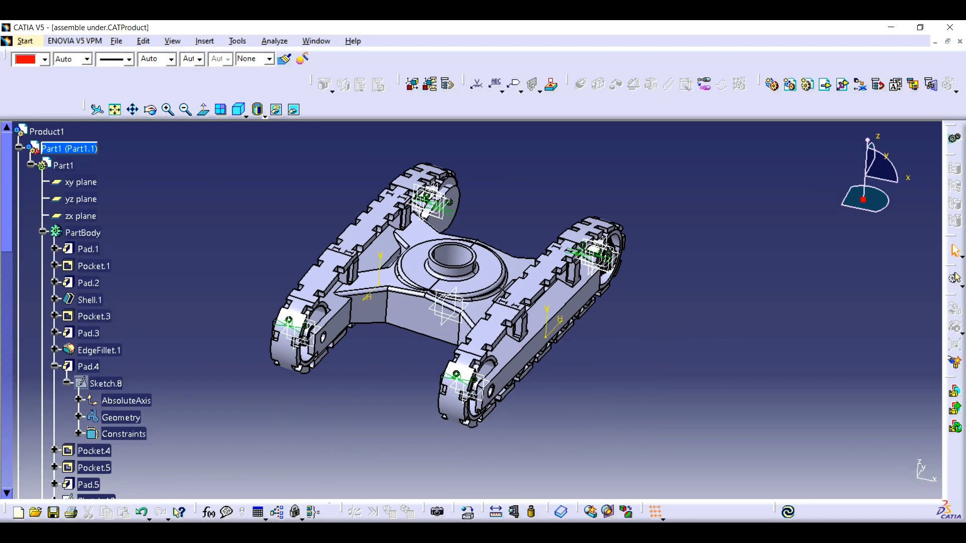
# Apply the DS Yellow painting material to the undercarriage frame's PartBody.
pyautogui.click(468, 512)
pyautogui.click(669, 156)
pyautogui.click(706, 156)
pyautogui.click(756, 157)
pyautogui.click(706, 157)
pyautogui.click(497, 288)
pyautogui.click(849, 465)
# Switch the display to shading with material and apply the Black painting material to the track belt body.
pyautogui.click(262, 116)
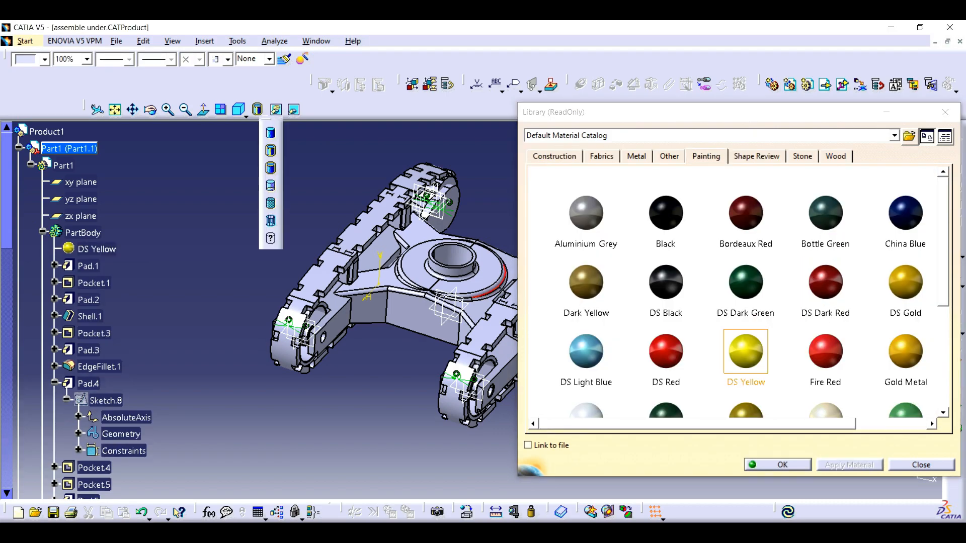
pyautogui.click(271, 204)
pyautogui.click(487, 338)
pyautogui.click(665, 214)
pyautogui.click(849, 465)
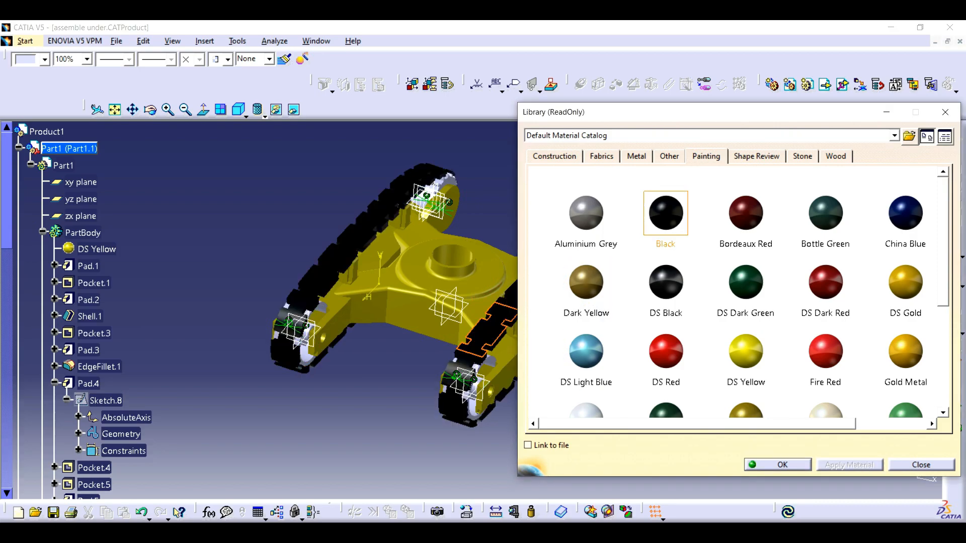
# Try to apply the Tungsten metal material to the smooth wheel at the near track's front end.
pyautogui.click(490, 361)
pyautogui.click(586, 214)
pyautogui.click(706, 156)
pyautogui.click(636, 157)
pyautogui.click(826, 352)
pyautogui.click(747, 410)
pyautogui.click(849, 464)
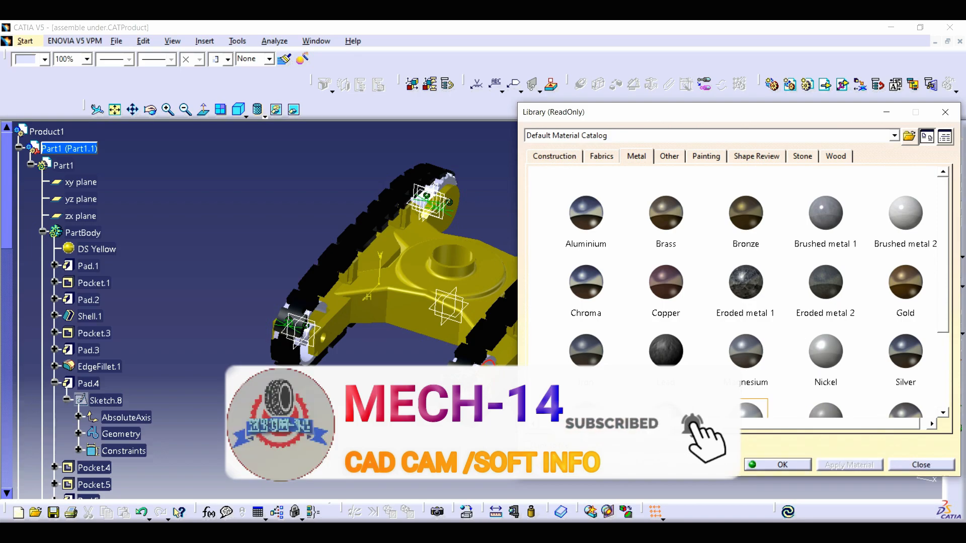
# Collapse the Part1 tree and apply the Titanium metal material to Part1.1 (Part1.1.1) and Product1.1 (Product1.1.1).
pyautogui.scroll(-2, 734, 292)
pyautogui.click(665, 287)
pyautogui.click(18, 151)
pyautogui.click(18, 151)
pyautogui.click(19, 148)
pyautogui.click(65, 198)
pyautogui.click(849, 465)
pyautogui.click(80, 215)
pyautogui.click(849, 465)
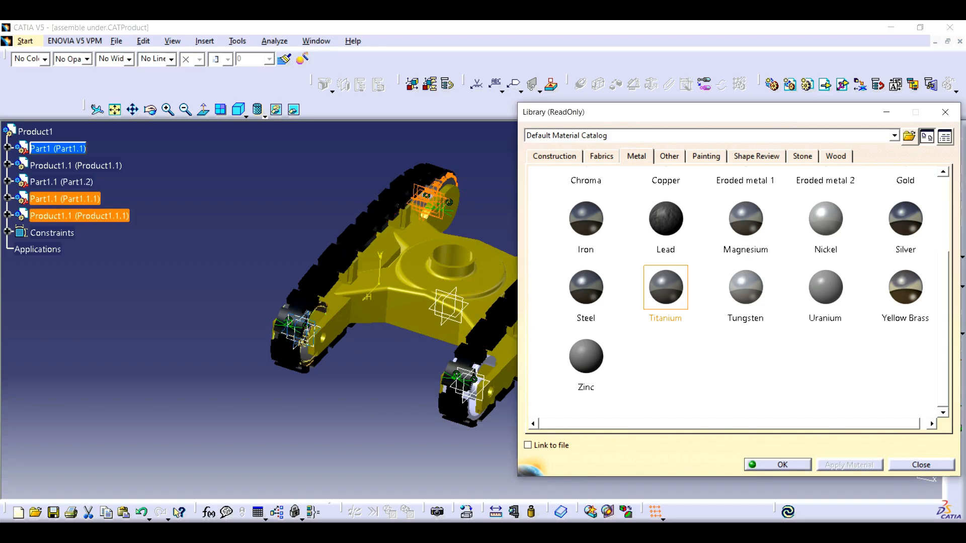
# Apply Titanium to the remaining wheels, Part1.1 (Part1.2) and Product1.1 (Product1.1), and close the material library.
pyautogui.click(61, 183)
pyautogui.keyDown('ctrl'); pyautogui.click(75, 165); pyautogui.keyUp('ctrl')
pyautogui.click(849, 465)
pyautogui.click(777, 465)
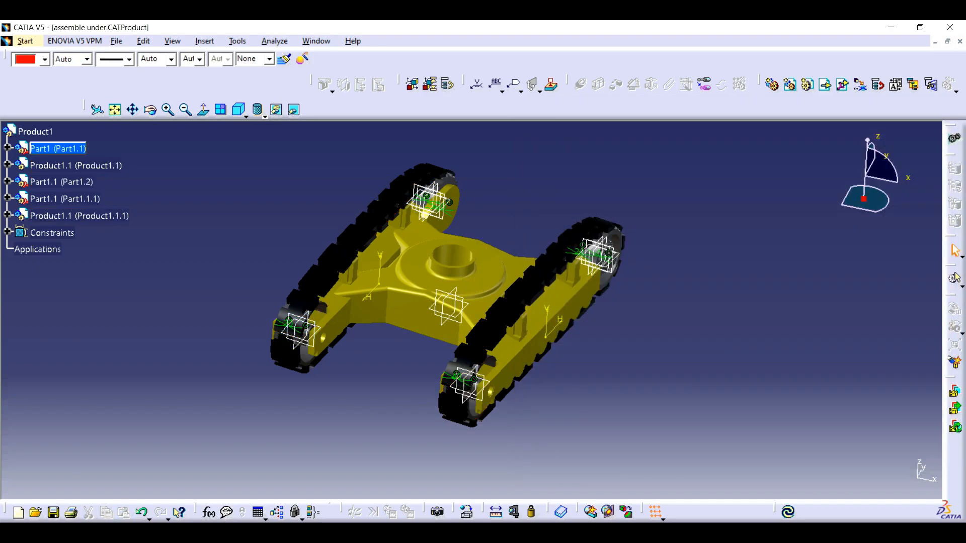
# Frame the complete undercarriage from a lower angle and start a render of it.
pyautogui.click(150, 110)
pyautogui.moveTo(587, 185)
pyautogui.mouseDown()
pyautogui.moveTo(524, 180)
pyautogui.moveTo(586, 192)
pyautogui.moveTo(607, 252)
pyautogui.moveTo(592, 196)
pyautogui.moveTo(567, 229)
pyautogui.moveTo(581, 189)
pyautogui.moveTo(581, 201)
pyautogui.mouseUp()
pyautogui.click(185, 109)
pyautogui.click(168, 110)
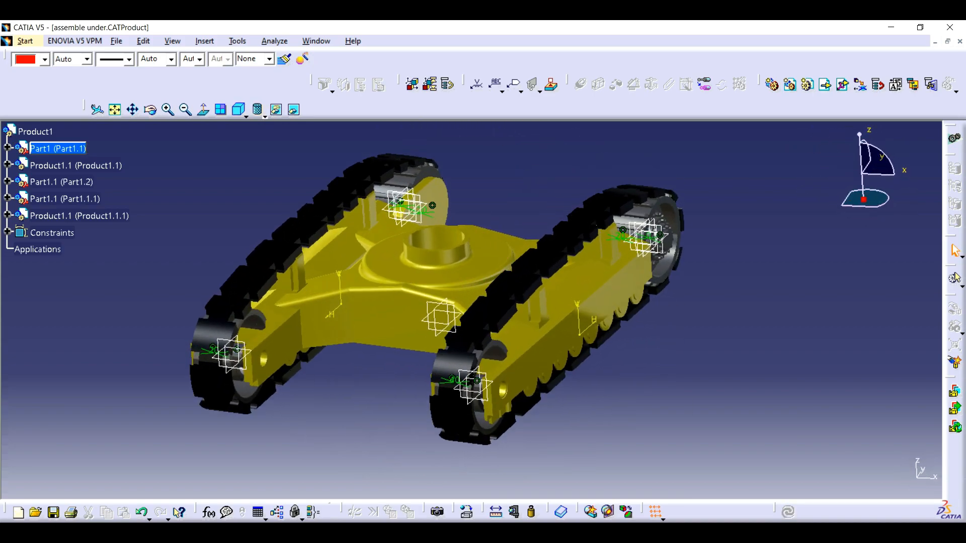
pyautogui.click(439, 512)
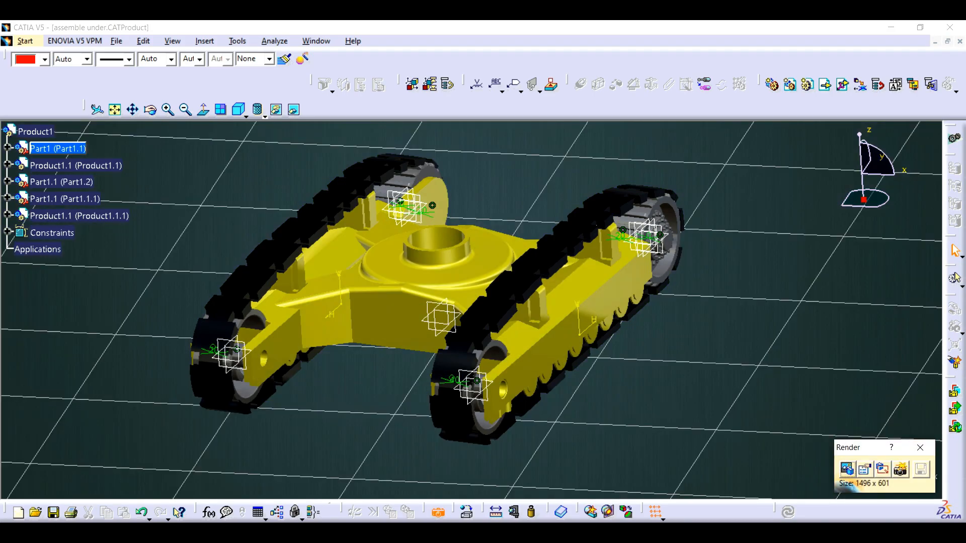